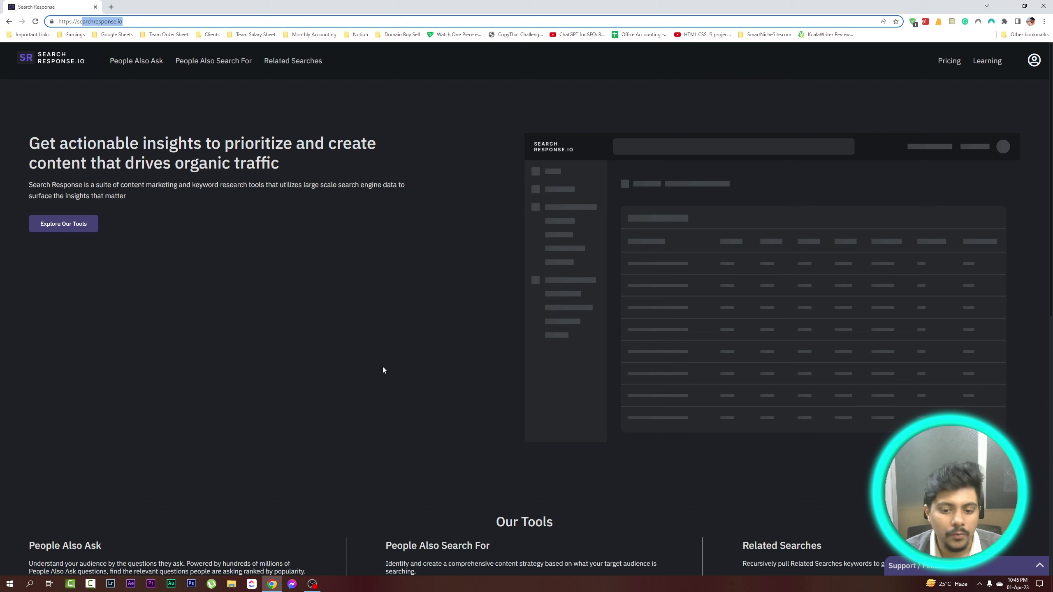
- Search Google for "devon rex" in a new browser tab
click(385, 372)
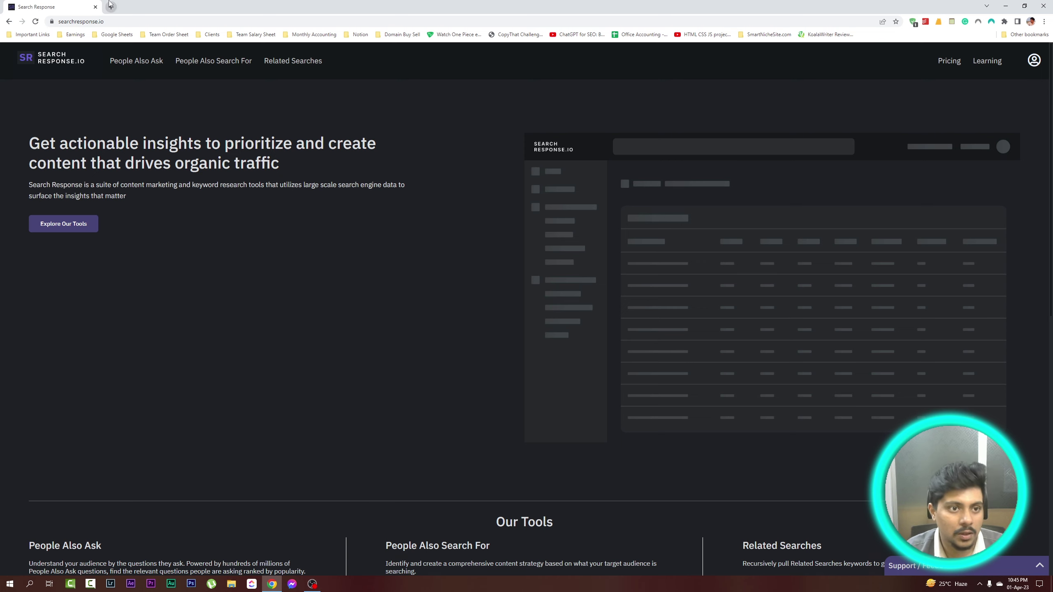
click(111, 5)
text(devon rex)
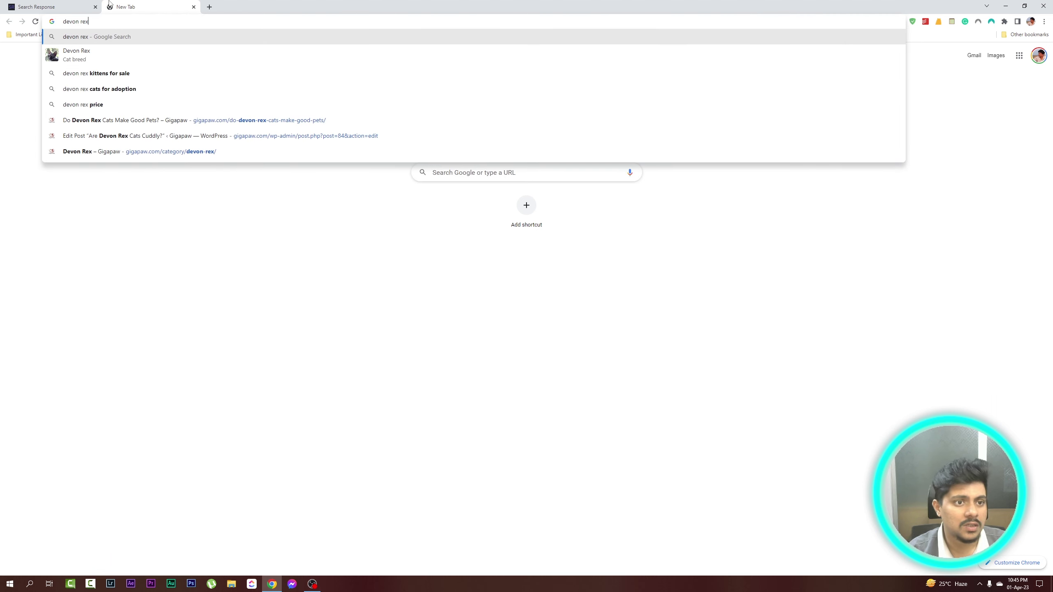
key(Return)
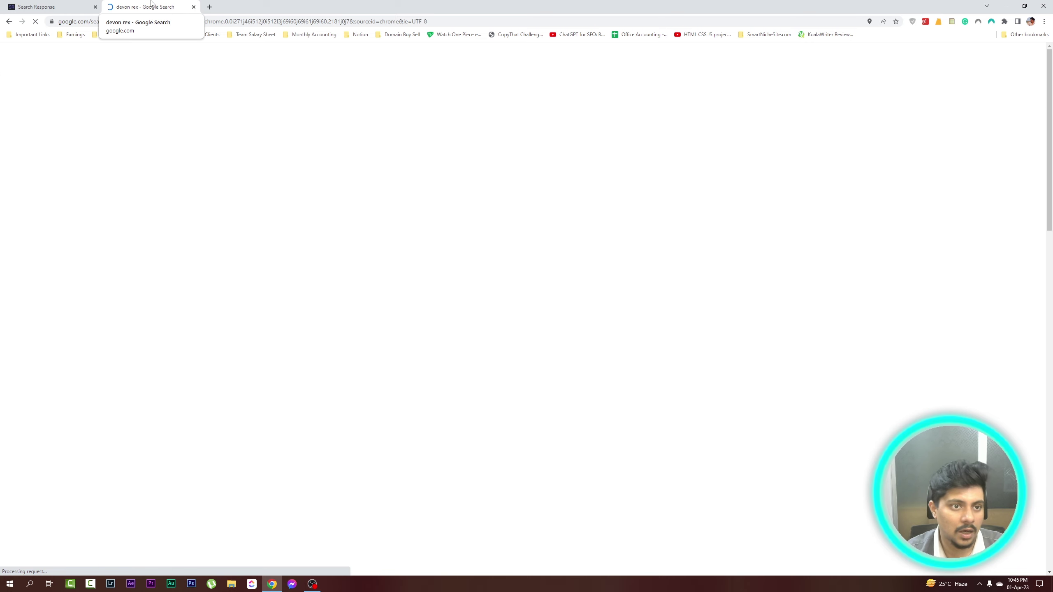
drag(2, 120, 205, 124)
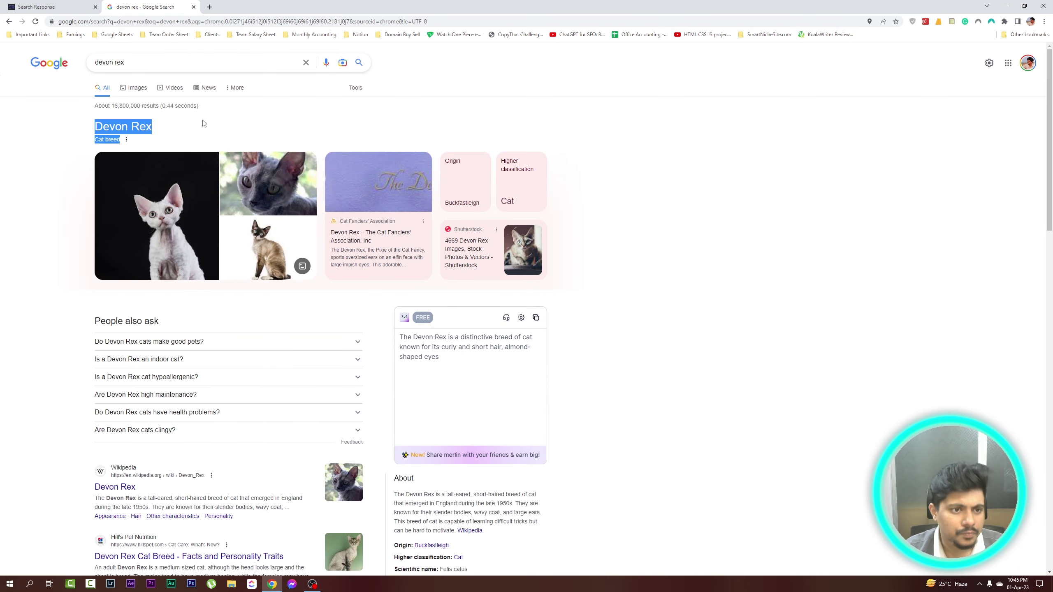
click(205, 124)
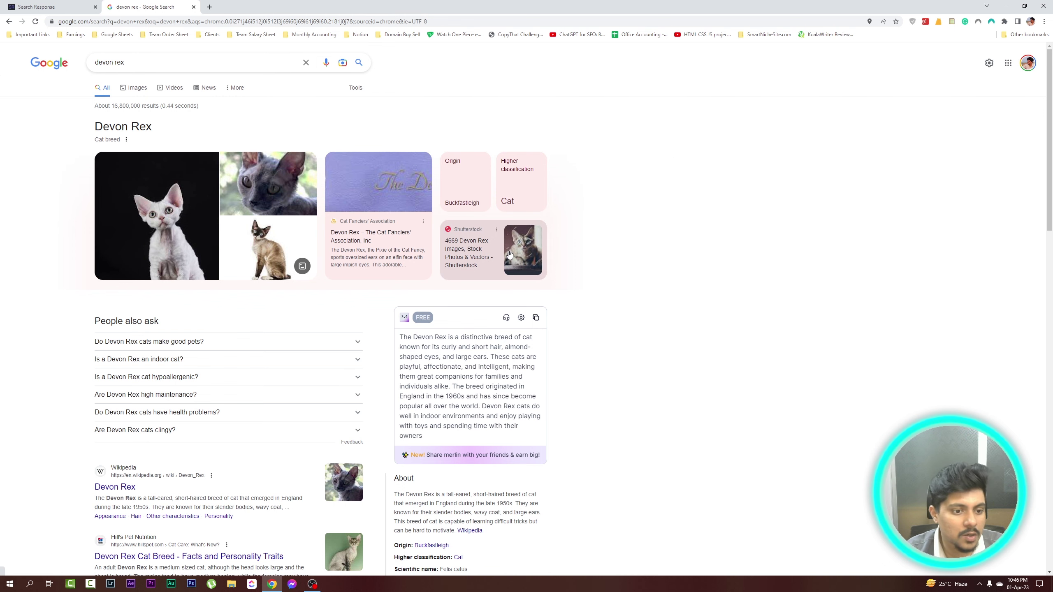
- Examine the "devon rex" results page, including the People also ask questions and the related searches
scroll(248, 232, down, 3)
scroll(91, 199, up, 1)
scroll(88, 194, down, 1)
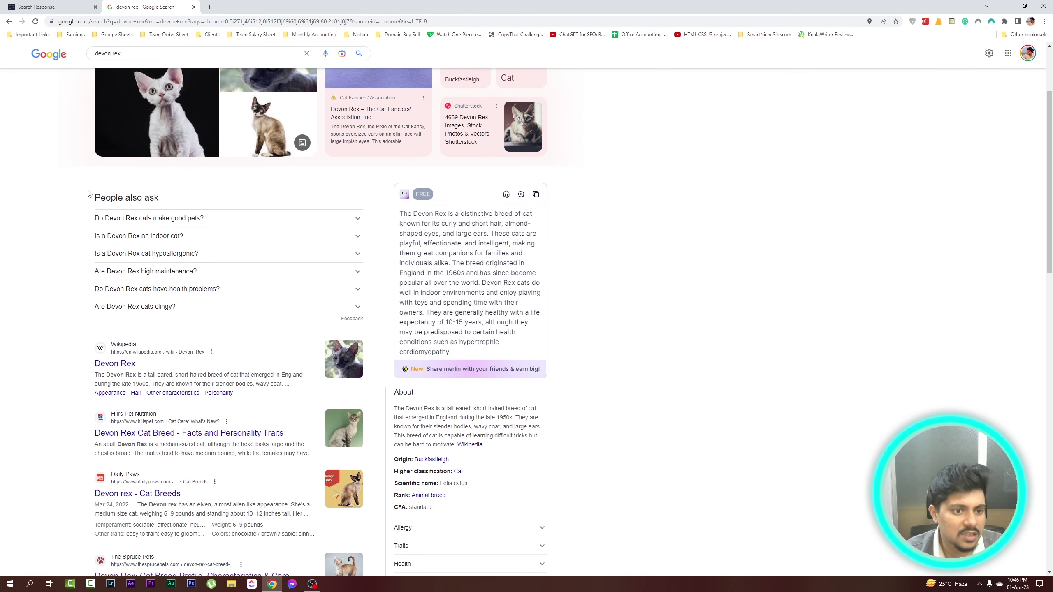
scroll(354, 276, down, 12)
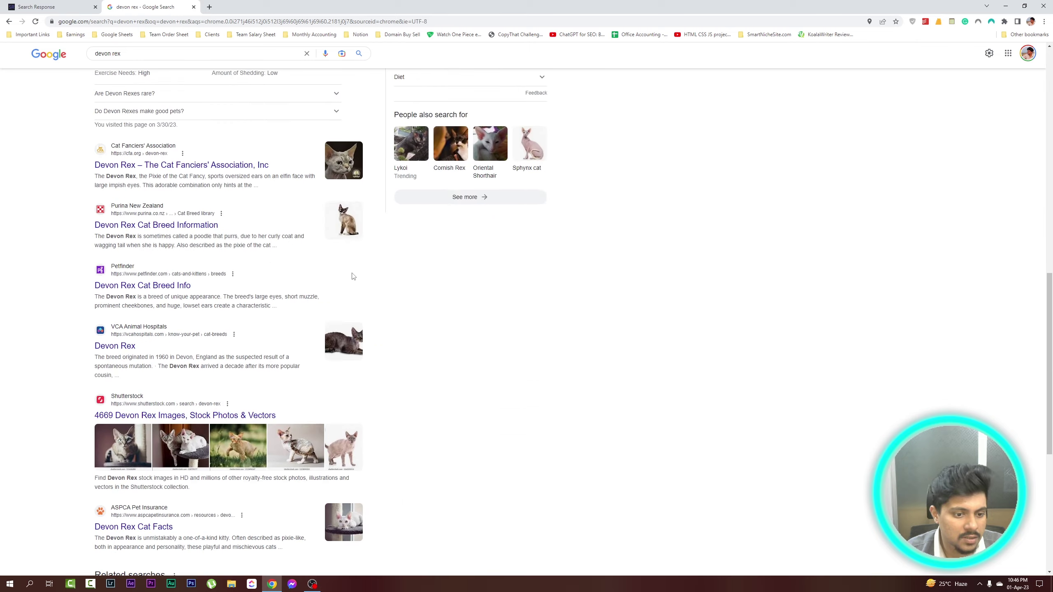
scroll(353, 277, down, 8)
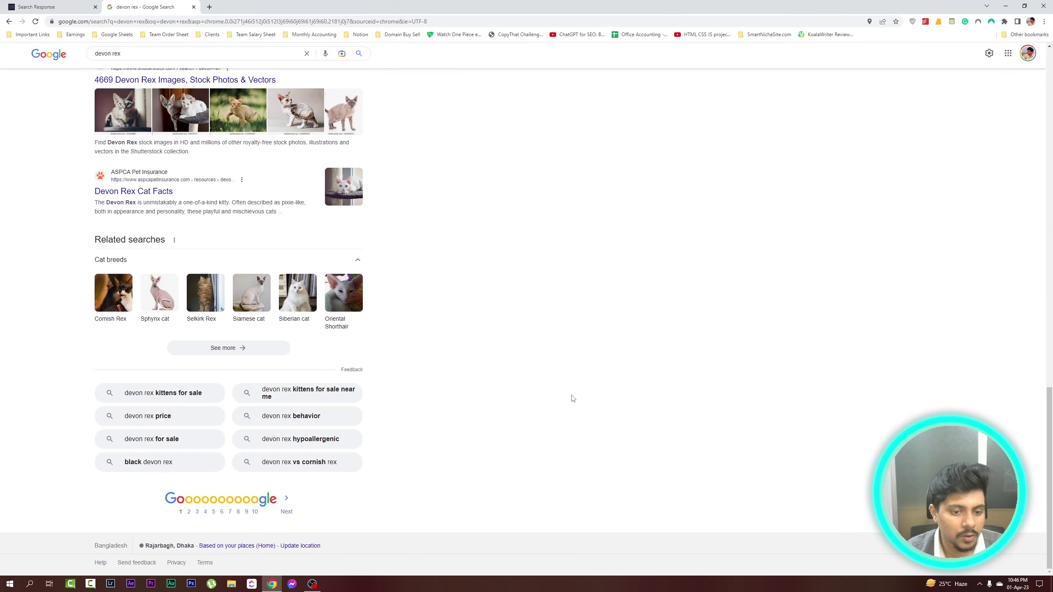
scroll(393, 440, up, 12)
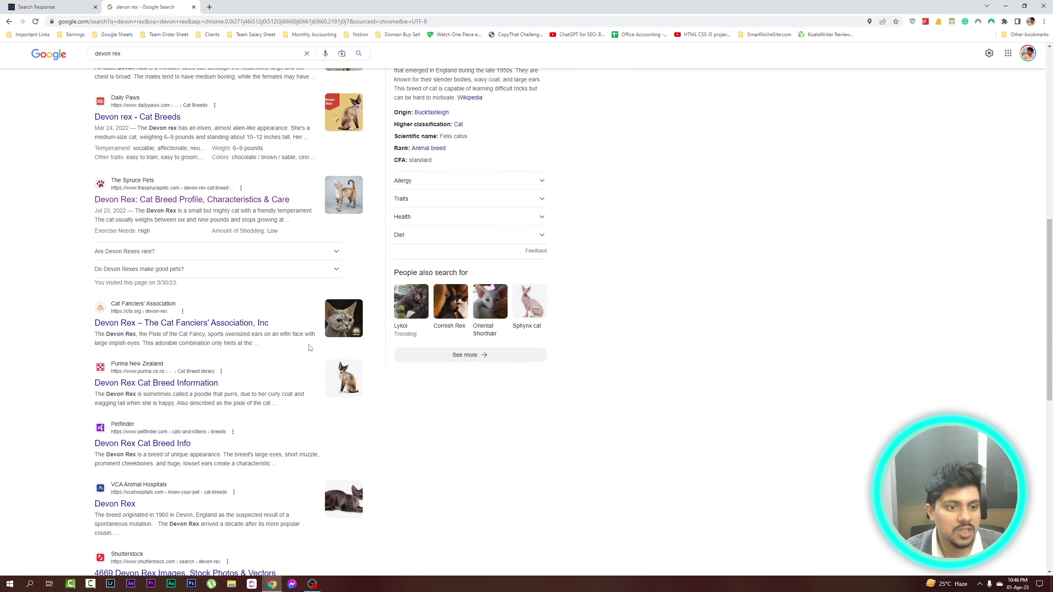
scroll(311, 348, up, 12)
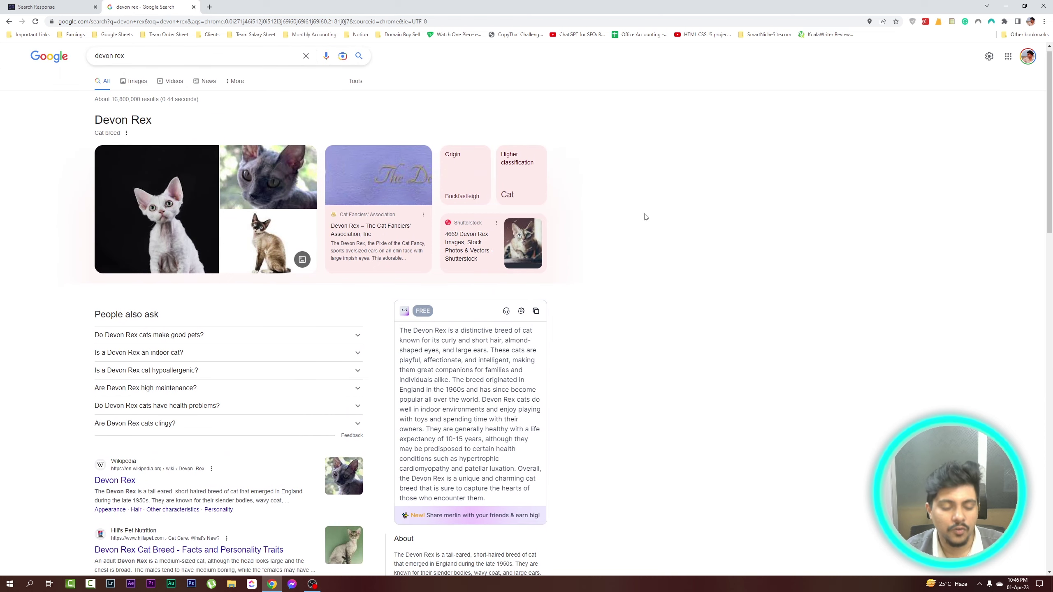
scroll(644, 216, down, 3)
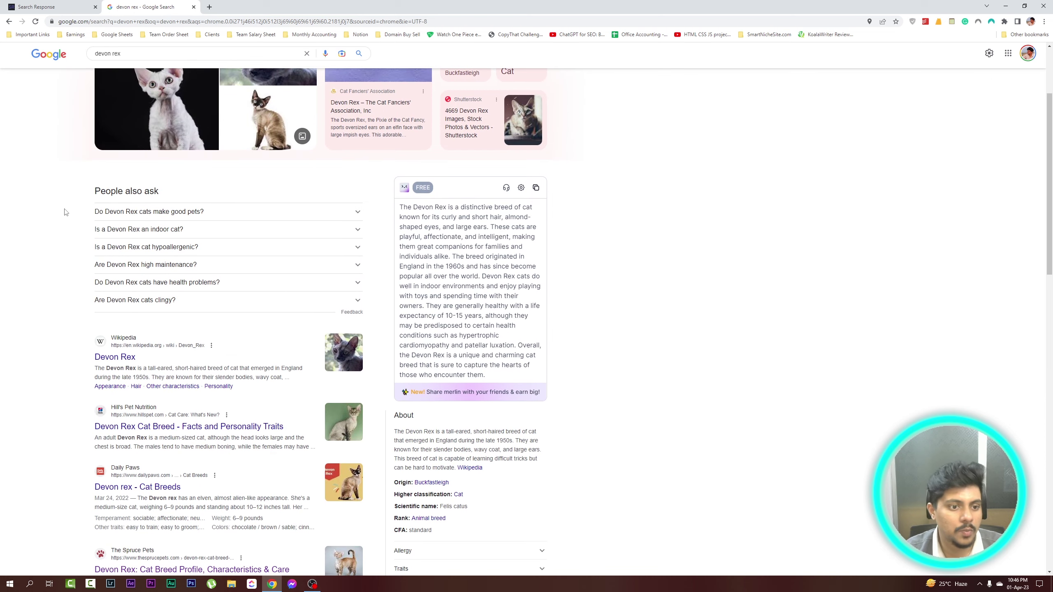
- Copy the question "Do Devon Rex cats make good pets?" and search Google for it in a separate tab
drag(84, 215, 204, 215)
key(ctrl+c)
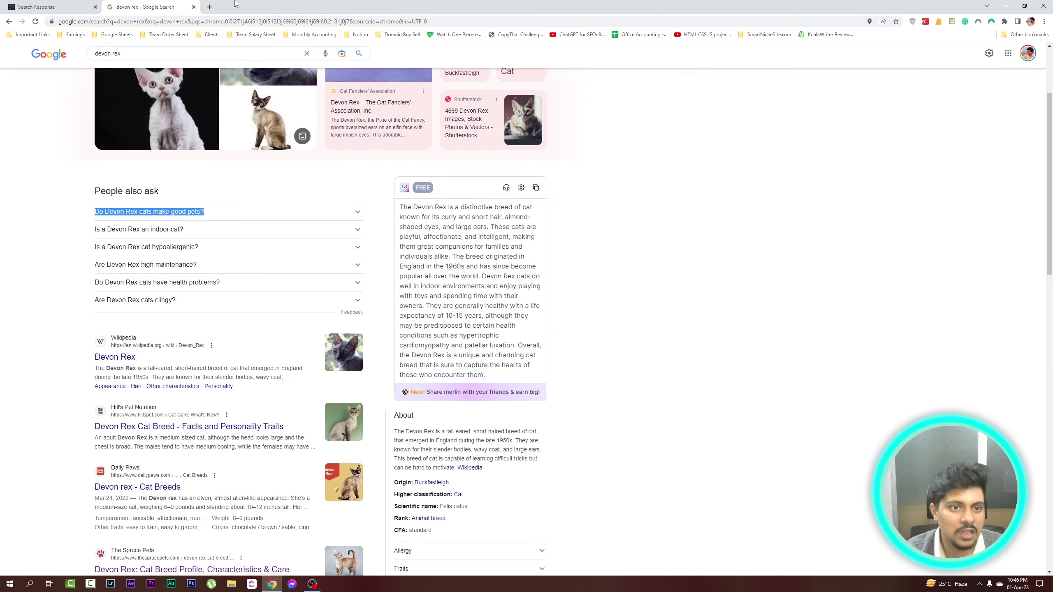
click(210, 4)
key(ctrl+v)
key(Return)
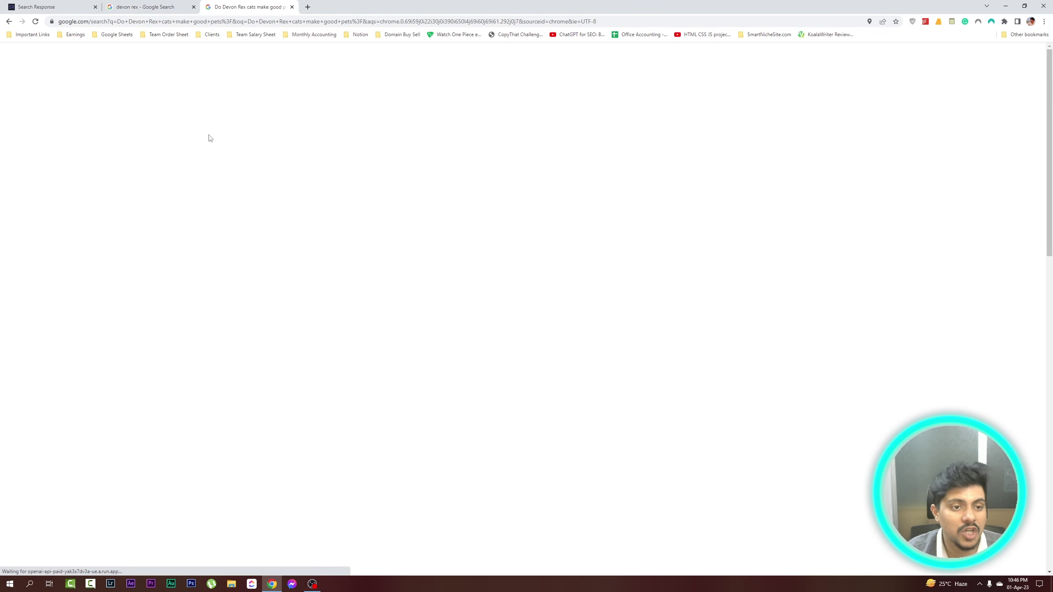
- Review the sites ranking for the copied question and close its results tab
scroll(196, 224, down, 3)
scroll(196, 224, down, 8)
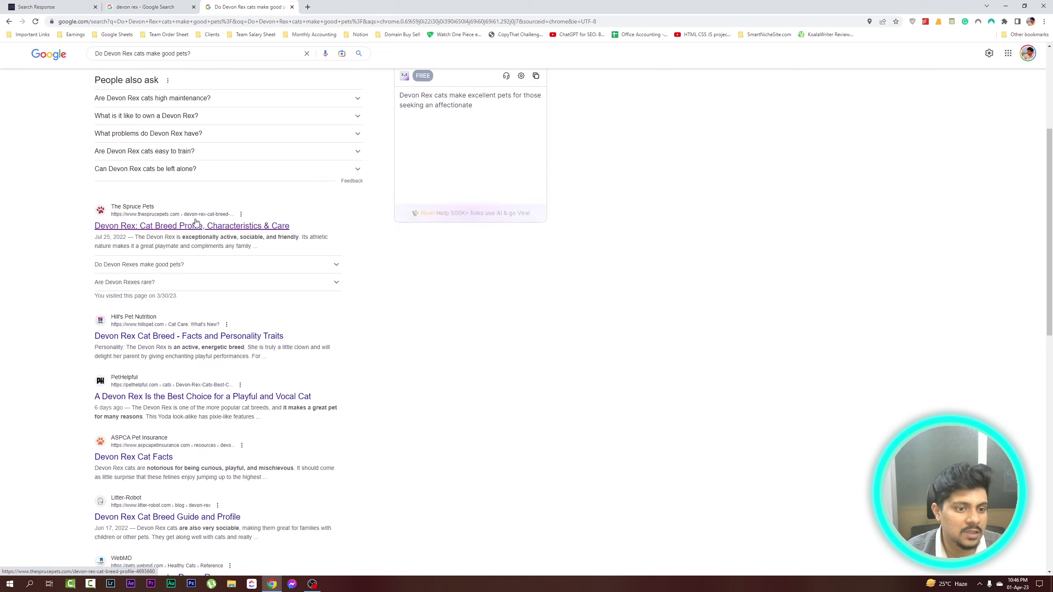
scroll(219, 249, down, 3)
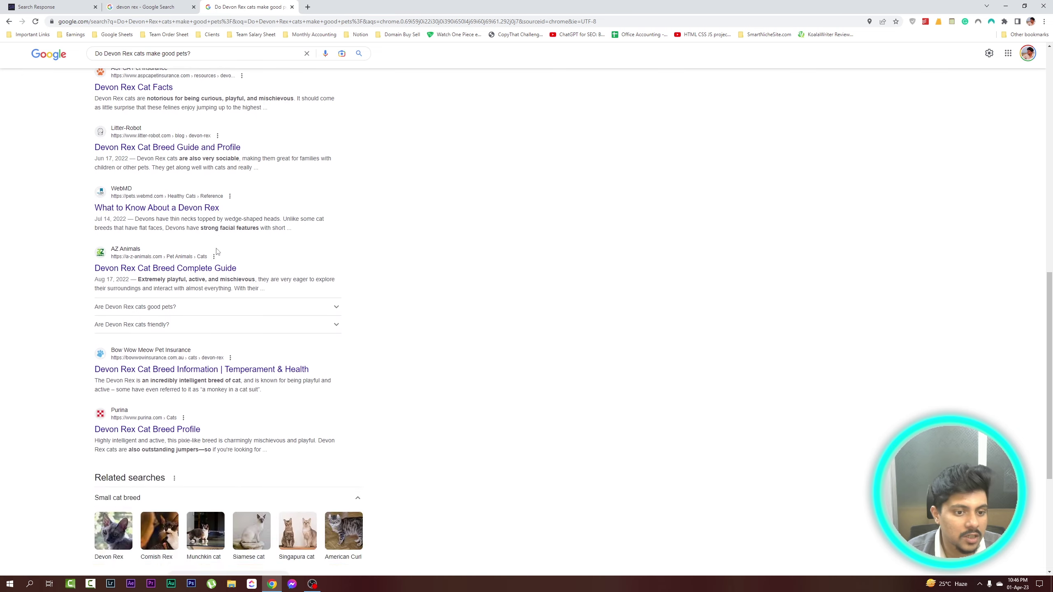
scroll(230, 237, up, 14)
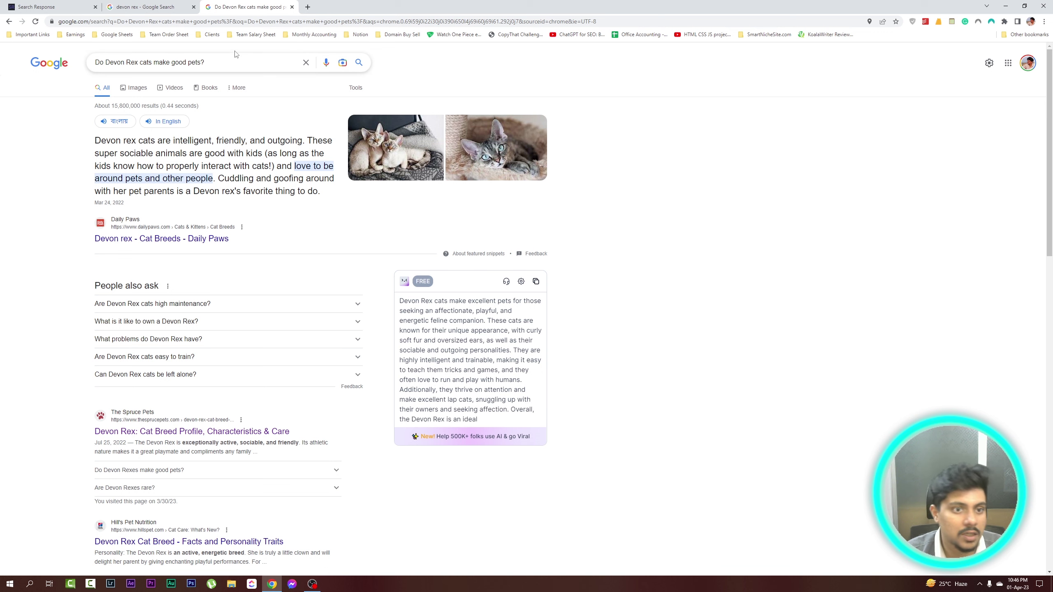
click(292, 7)
click(783, 343)
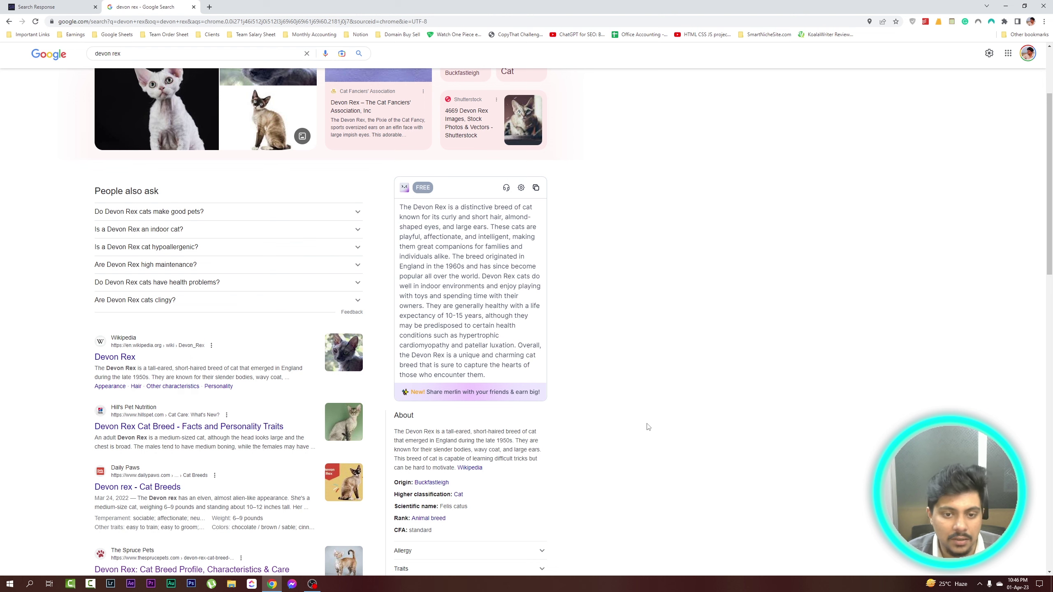
- Return to the Search Response home page and examine the tools listed under Our Tools
click(34, 5)
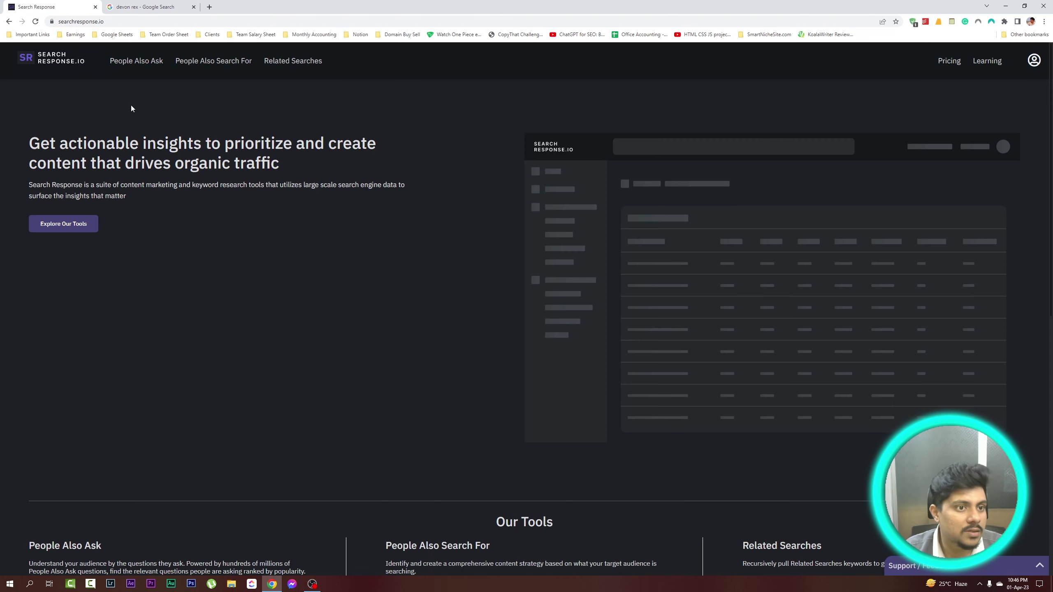
click(139, 6)
scroll(238, 278, up, 3)
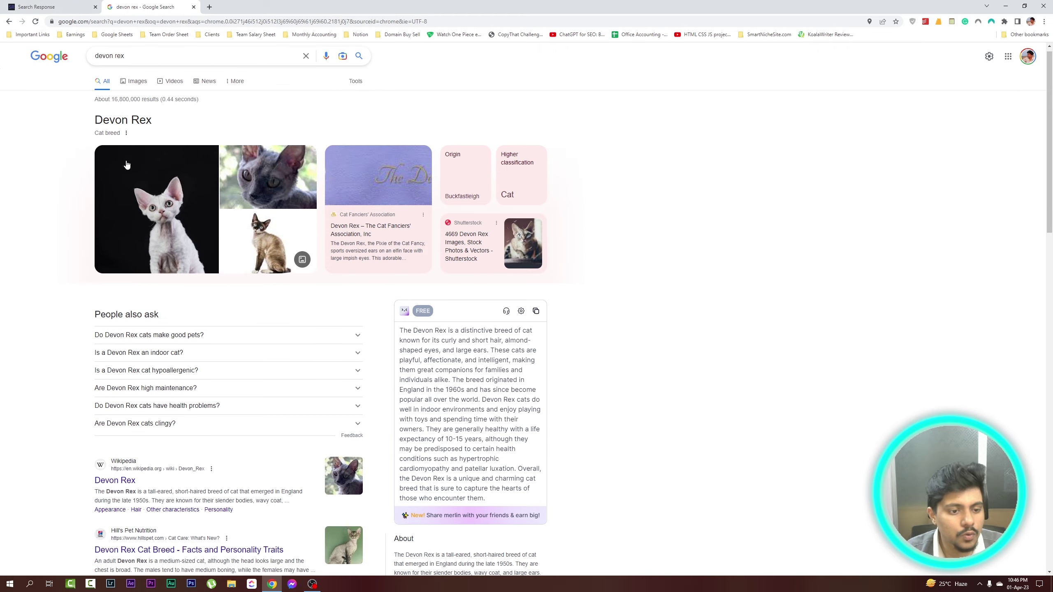
click(53, 5)
scroll(186, 486, down, 3)
scroll(187, 486, down, 1)
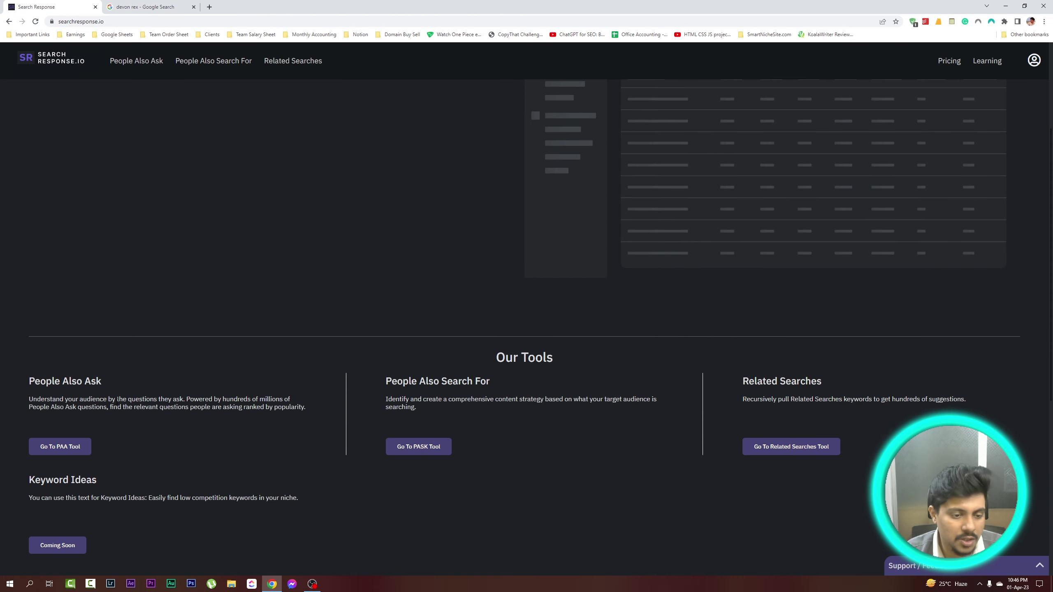
scroll(262, 365, down, 2)
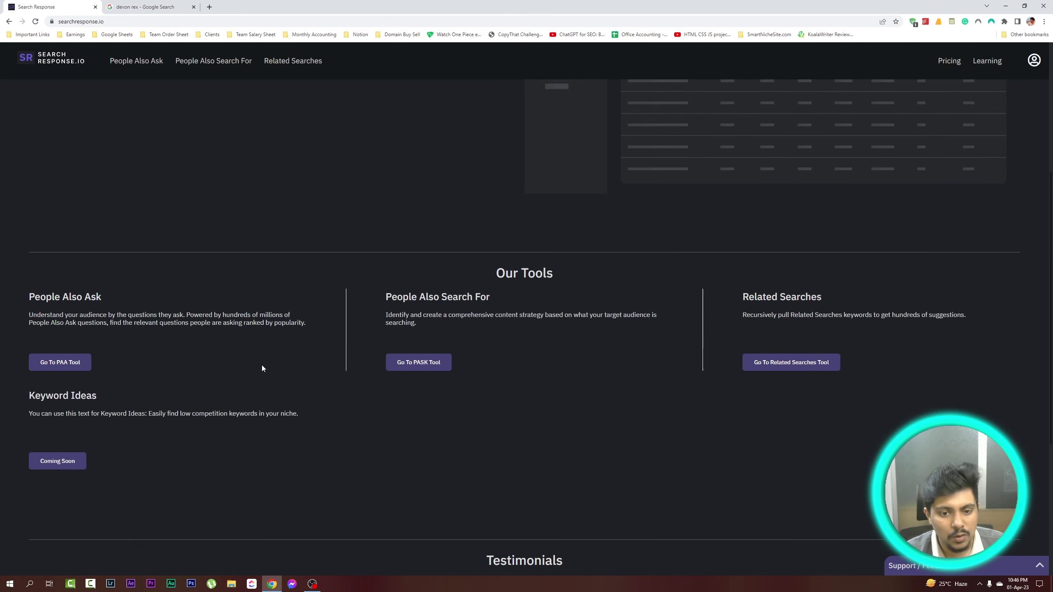
scroll(262, 365, up, 2)
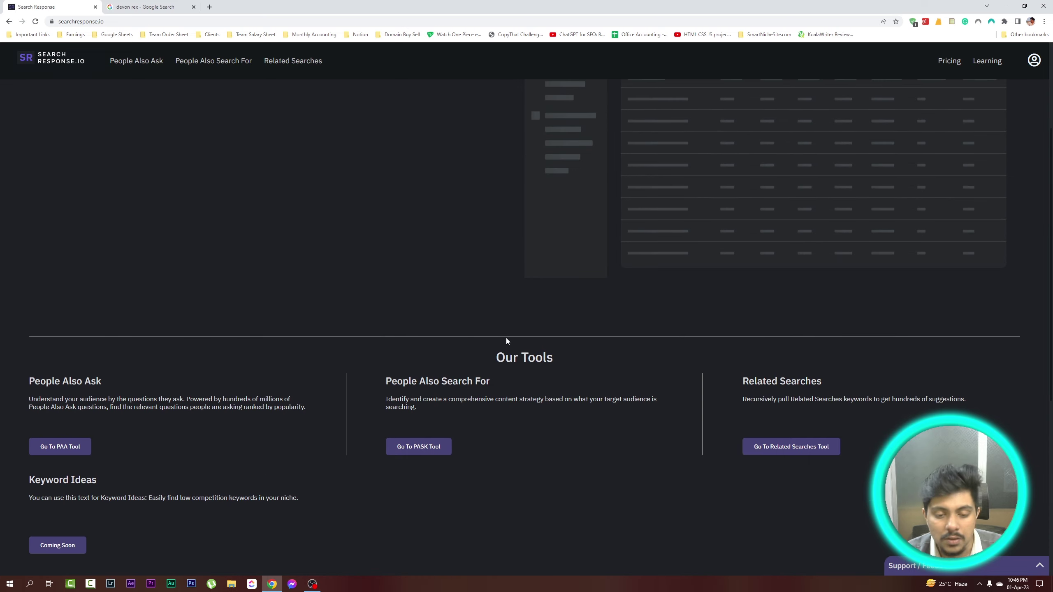
scroll(500, 339, up, 1)
- Compare Google's People also ask, People also search for and Related searches sections for "devon rex" with the Search Response tools
key(ctrl+Tab)
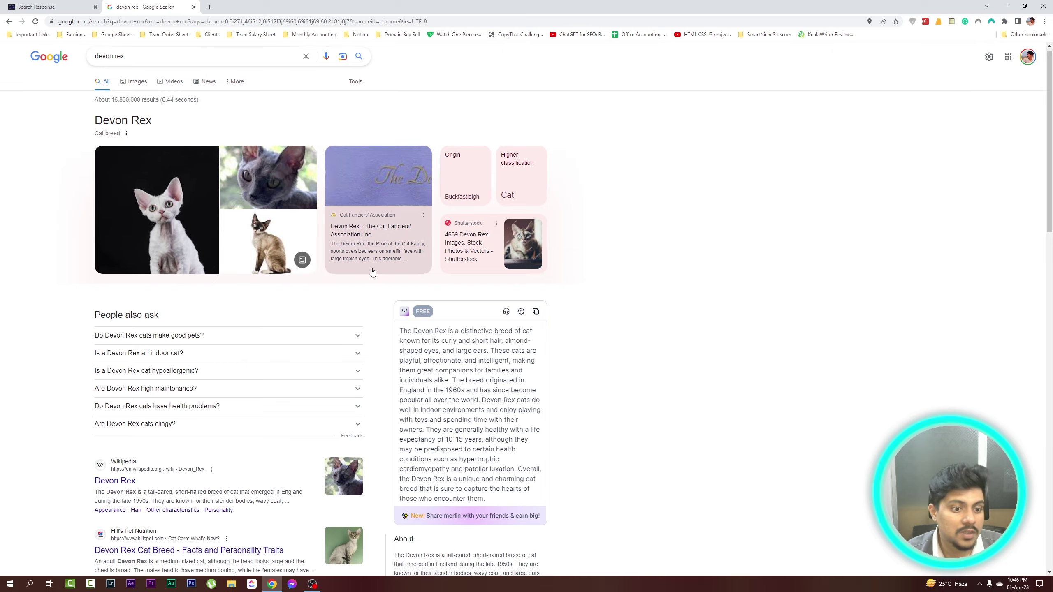
scroll(372, 272, down, 3)
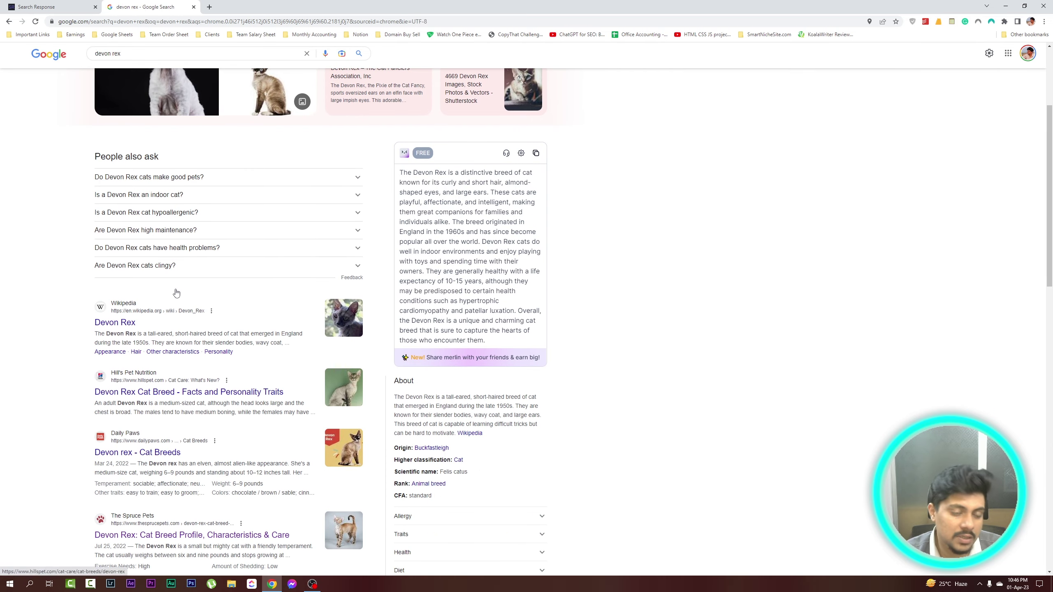
key(ctrl+shift+Tab)
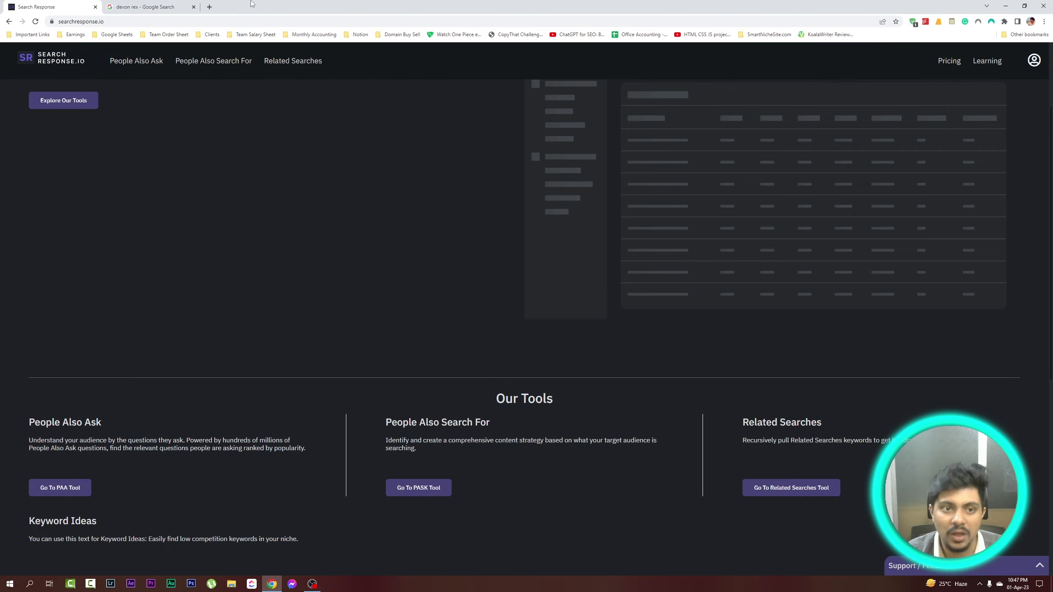
key(ctrl+Tab)
scroll(358, 337, down, 15)
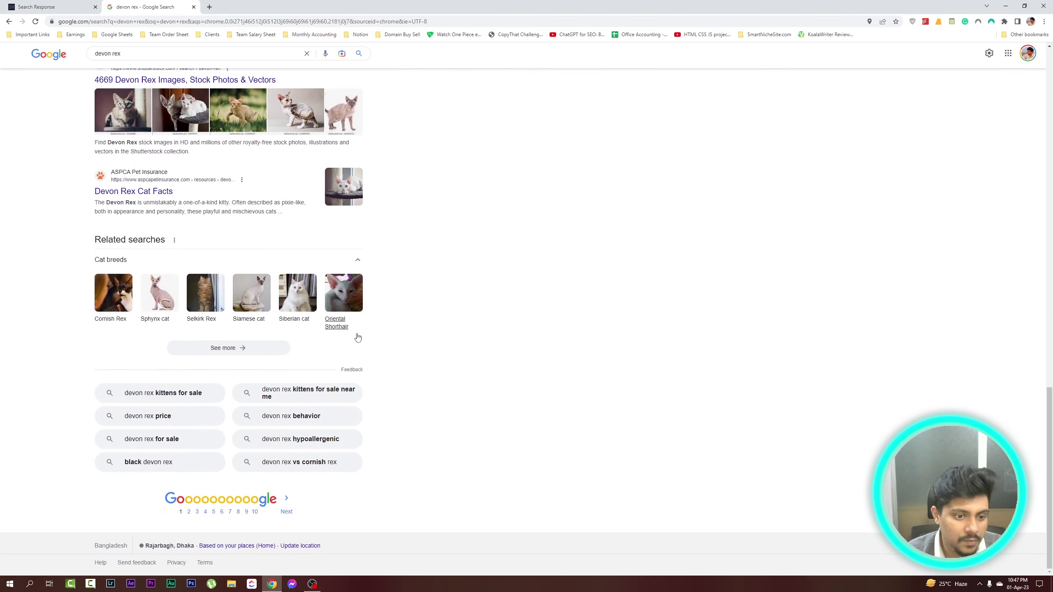
scroll(358, 337, up, 10)
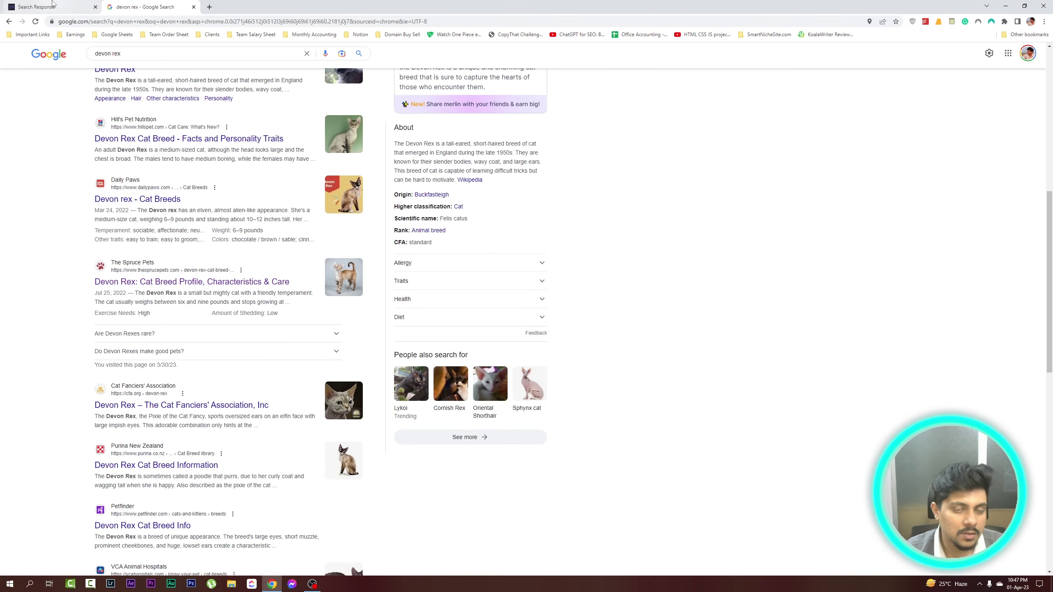
scroll(159, 42, up, 5)
click(51, 5)
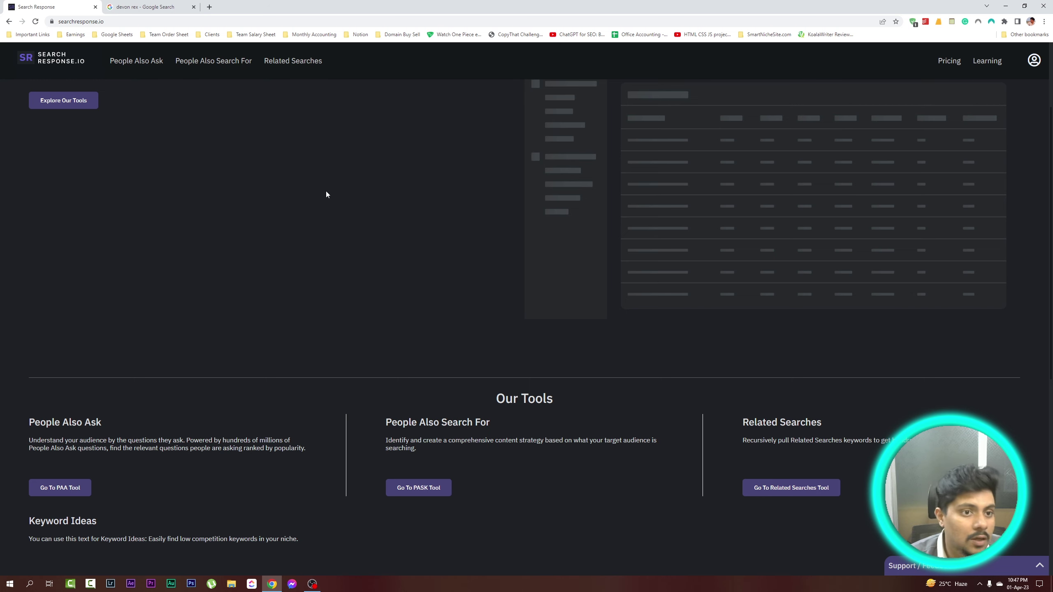
- Open Search Response's People Also Ask tool and check its Domain and URL search modes
click(144, 62)
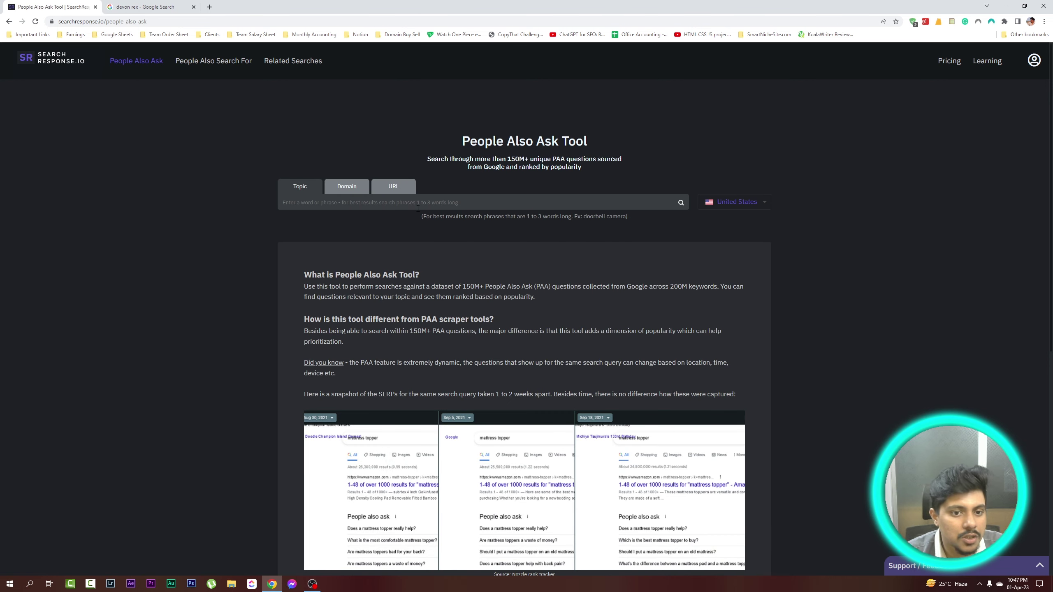
click(348, 191)
click(399, 189)
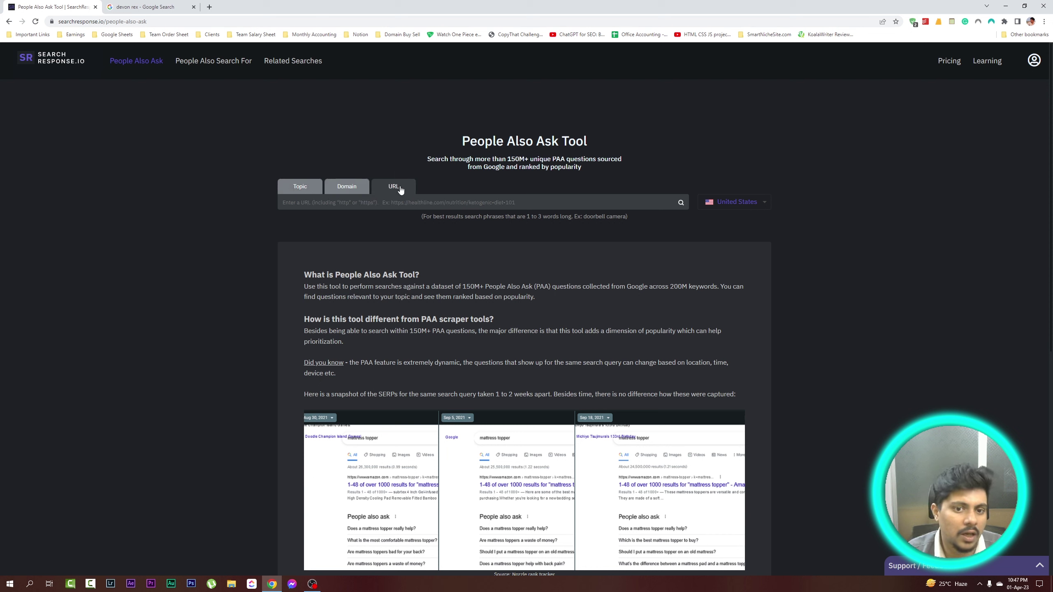
- Run a Topic search for "devon rex" in the People Also Ask tool and browse the list of questions
click(312, 193)
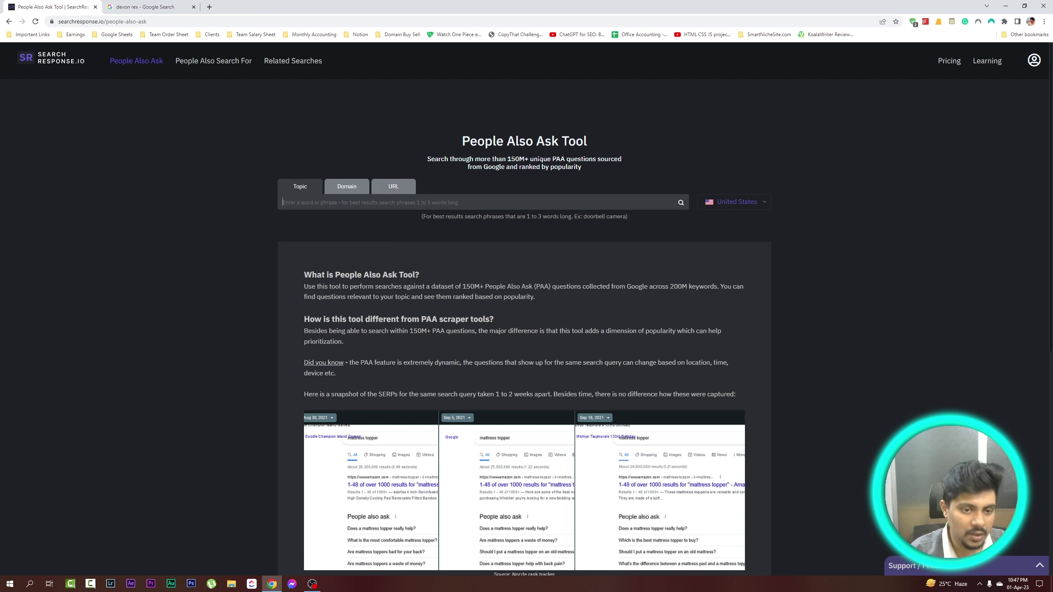
text(devon rex)
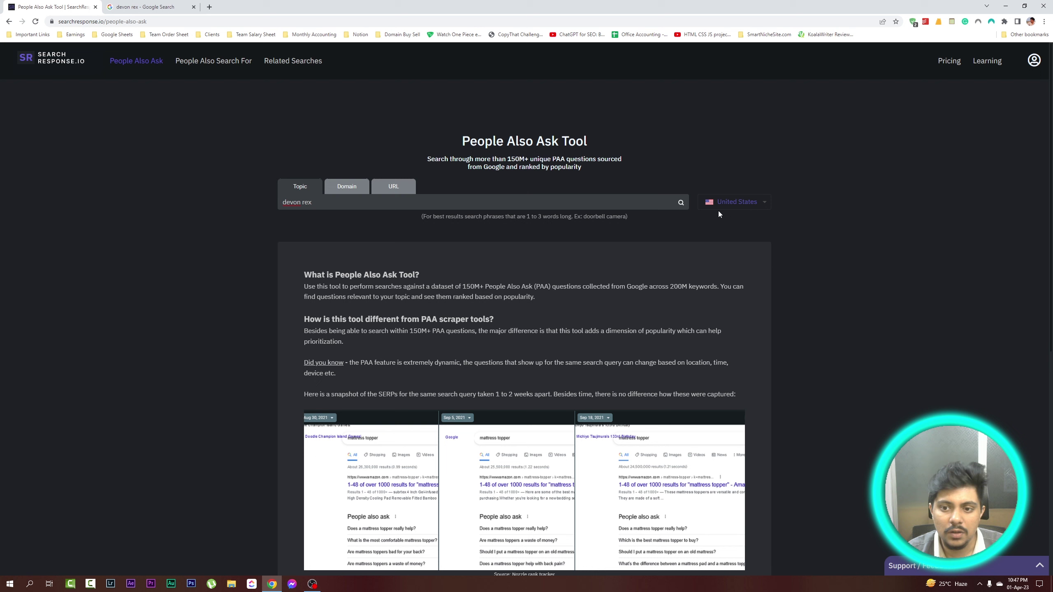
click(681, 202)
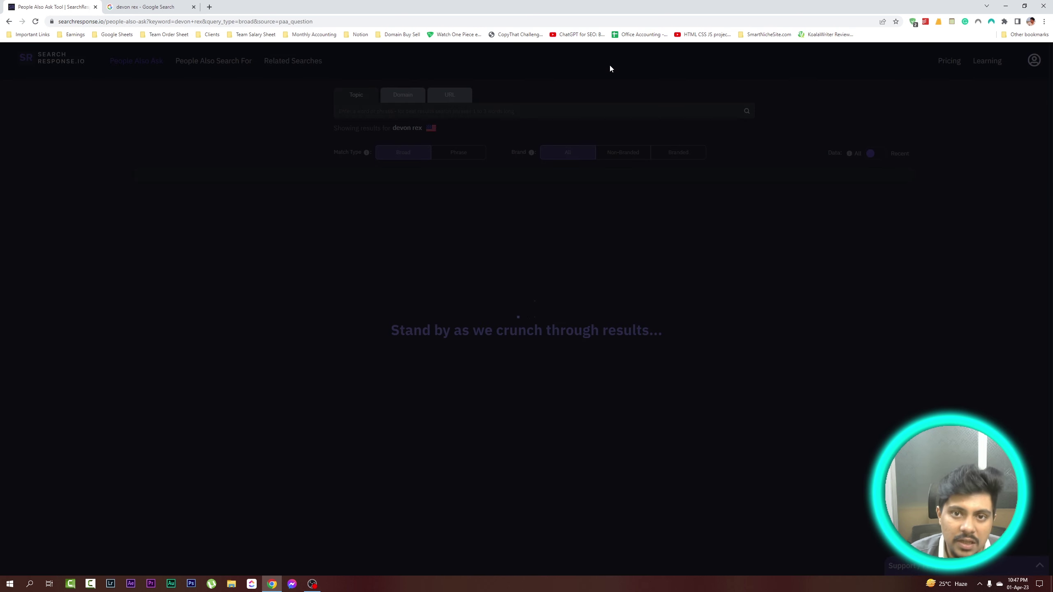
scroll(483, 225, down, 3)
scroll(412, 194, up, 2)
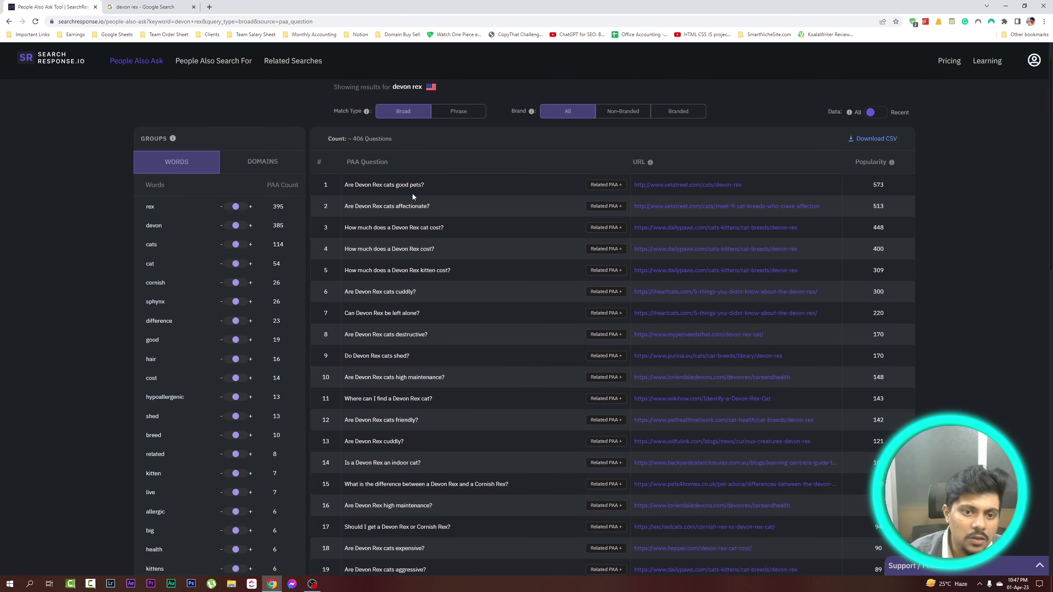
scroll(370, 171, down, 6)
scroll(385, 328, down, 10)
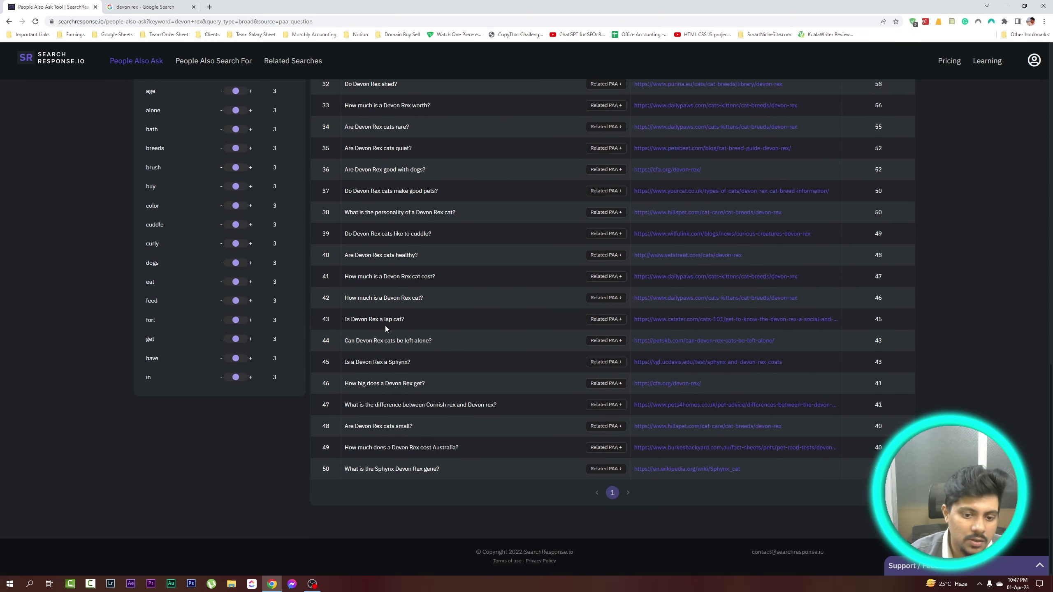
- Review the top-ranked "Are Devon Rex cats good pets?" question in the devon rex results
scroll(430, 326, up, 15)
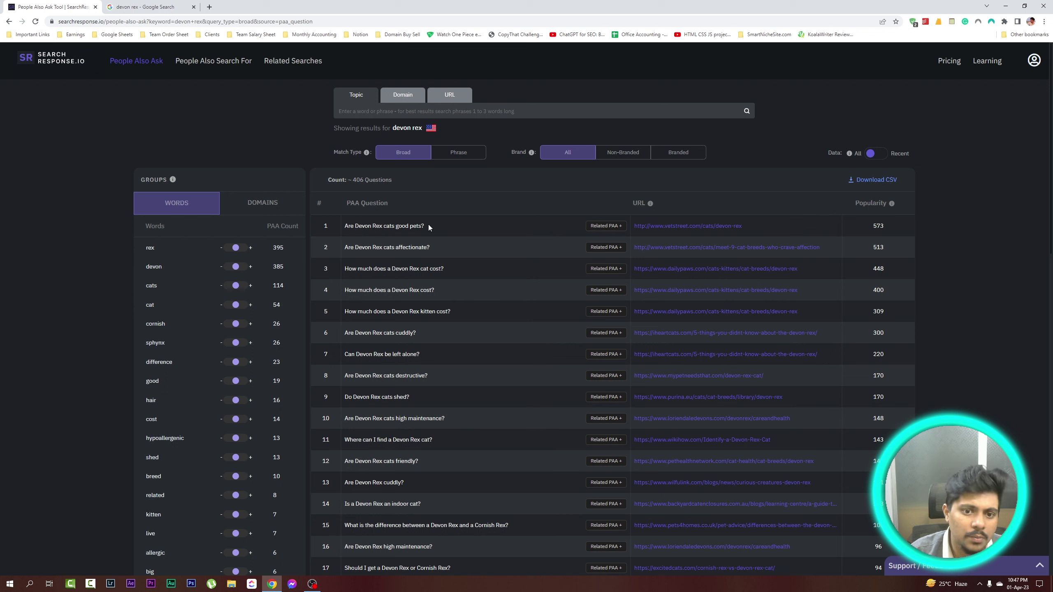
drag(342, 225, 425, 228)
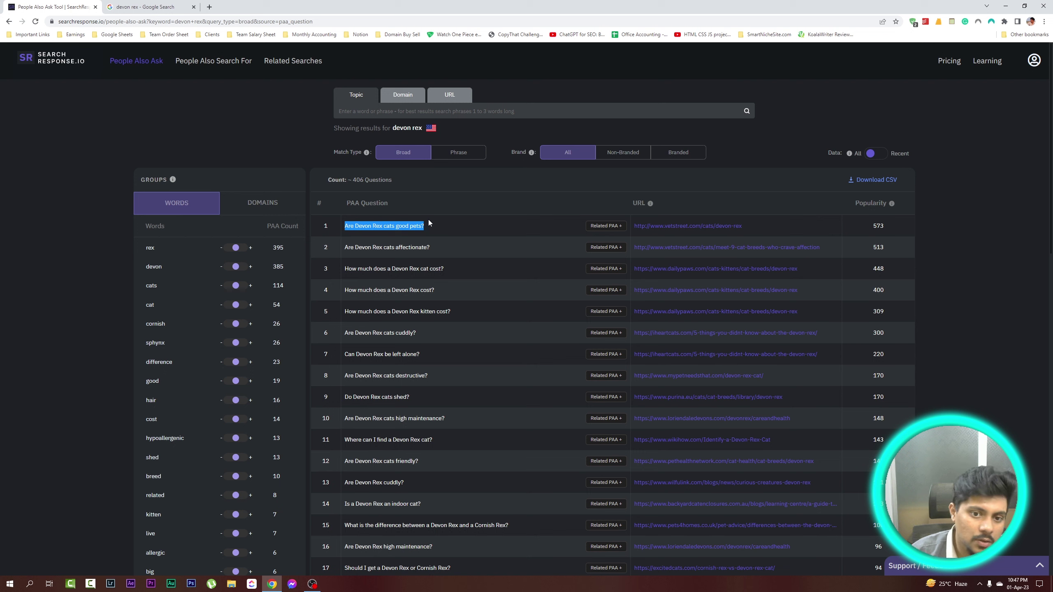
click(425, 228)
drag(433, 228, 345, 228)
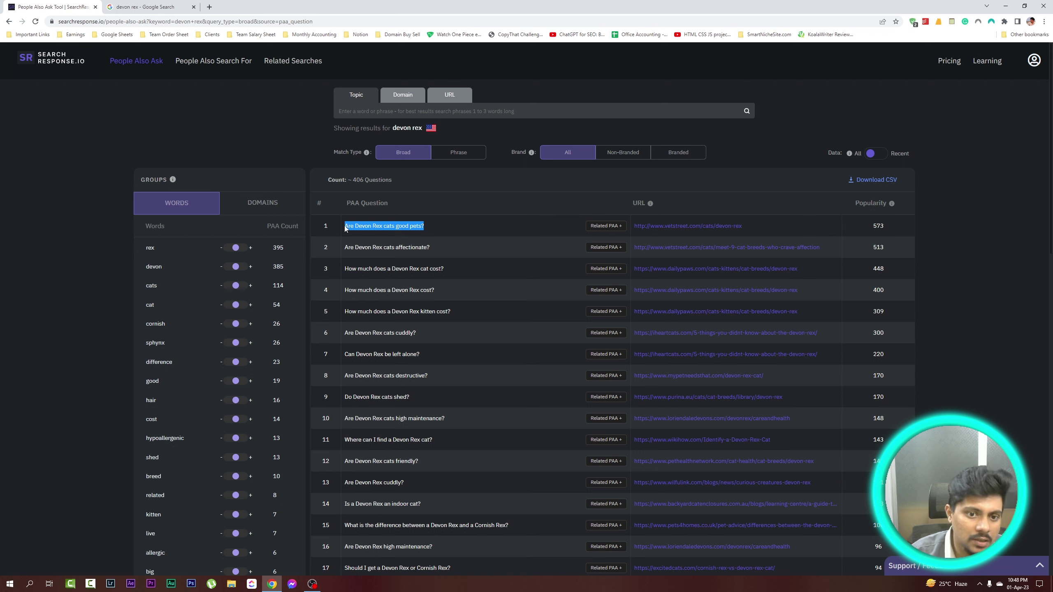
click(343, 229)
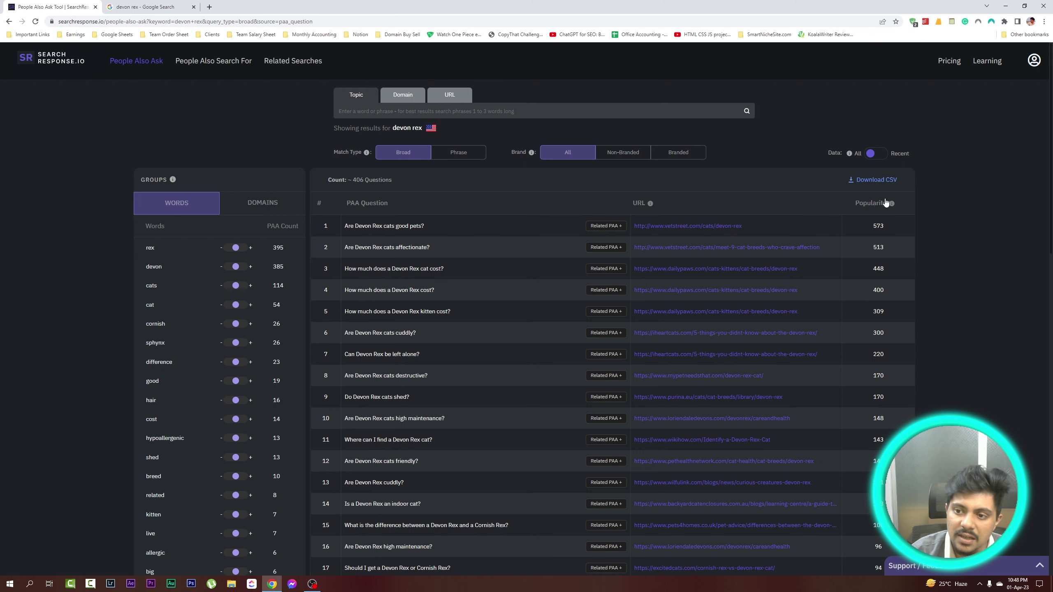
- Examine the Popularity scores and source URLs listed for the devon rex questions
scroll(878, 203, down, 1)
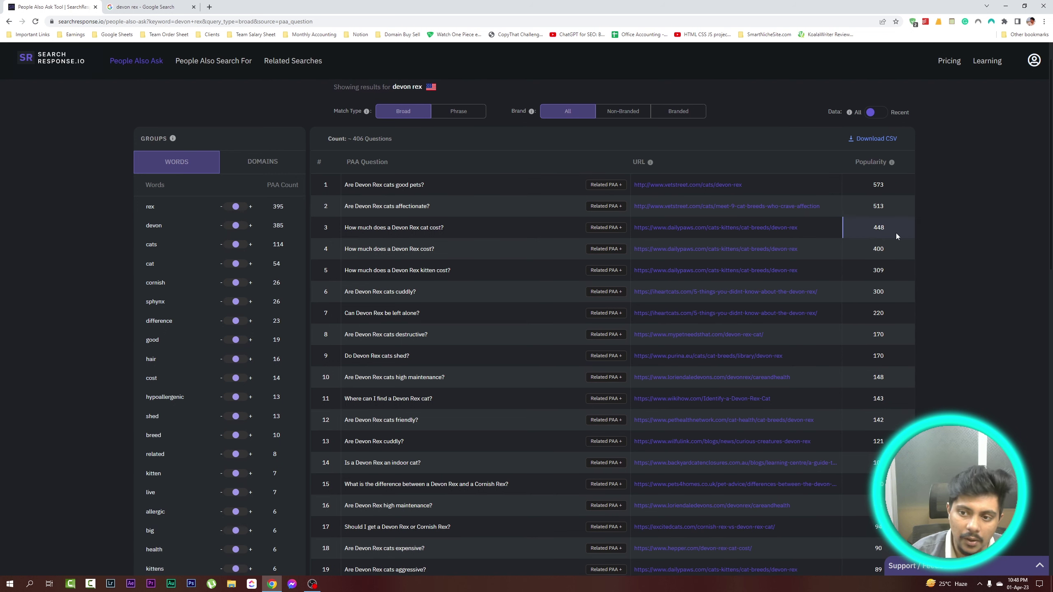
scroll(881, 195, up, 1)
scroll(881, 194, down, 3)
scroll(883, 197, up, 1)
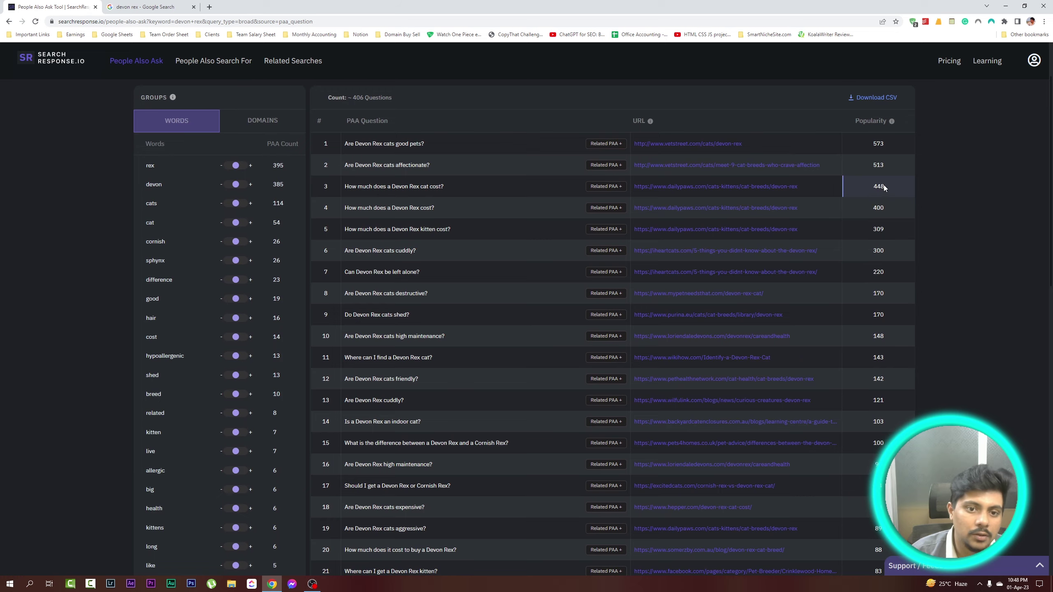
scroll(870, 195, up, 3)
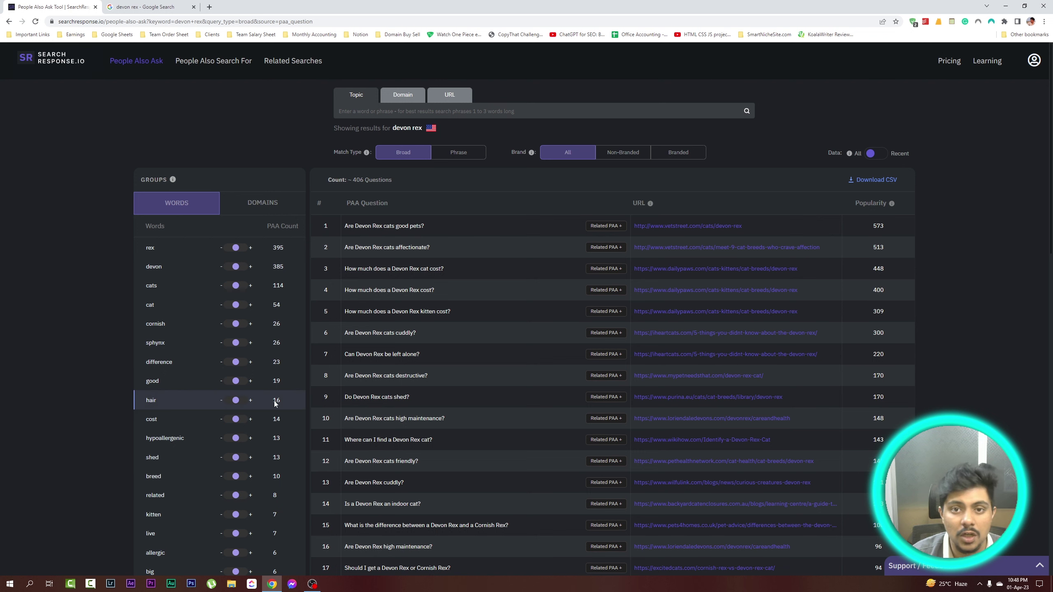
scroll(539, 295, down, 1)
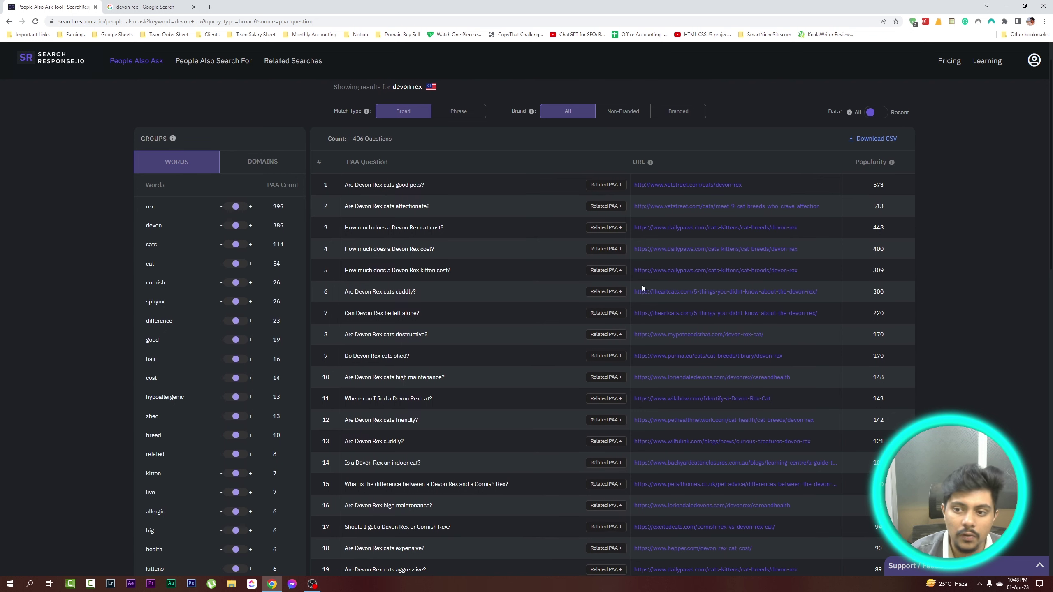
scroll(800, 161, down, 2)
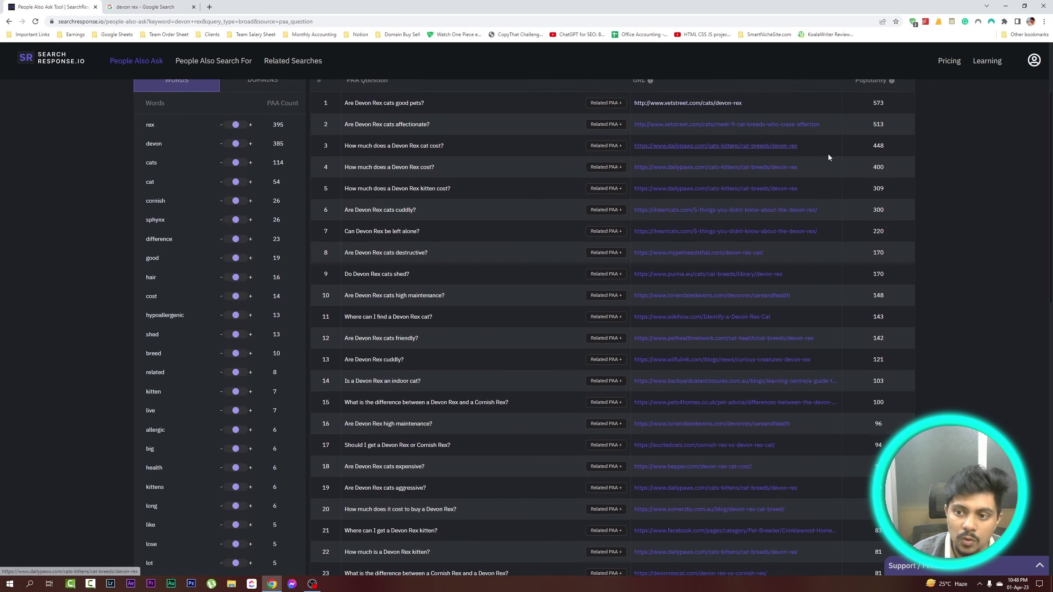
scroll(664, 207, up, 3)
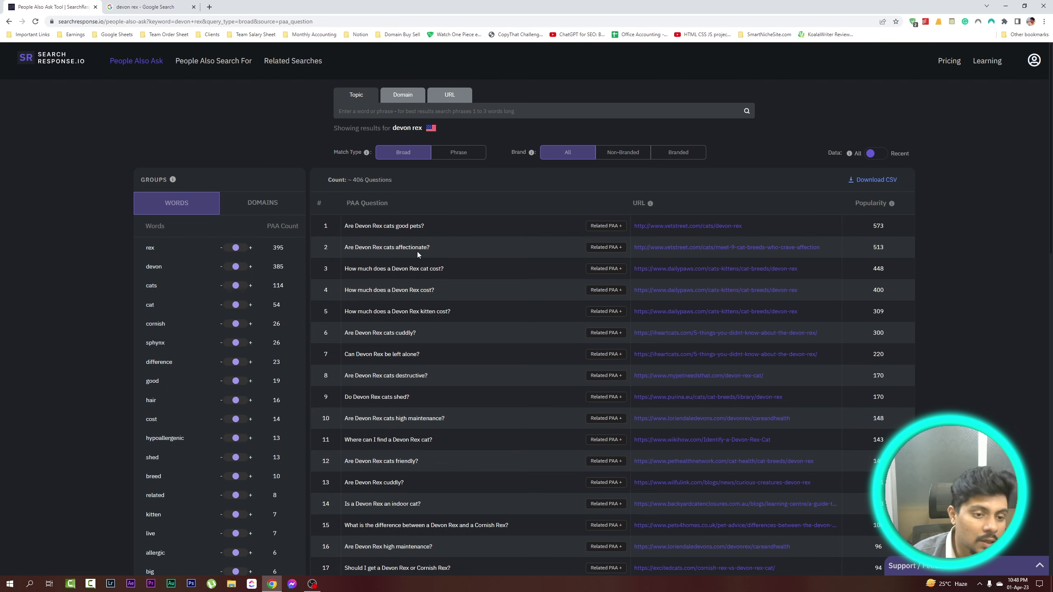
- Review the Words groups and their PAA counts for the devon rex results
scroll(417, 251, down, 1)
scroll(214, 133, down, 15)
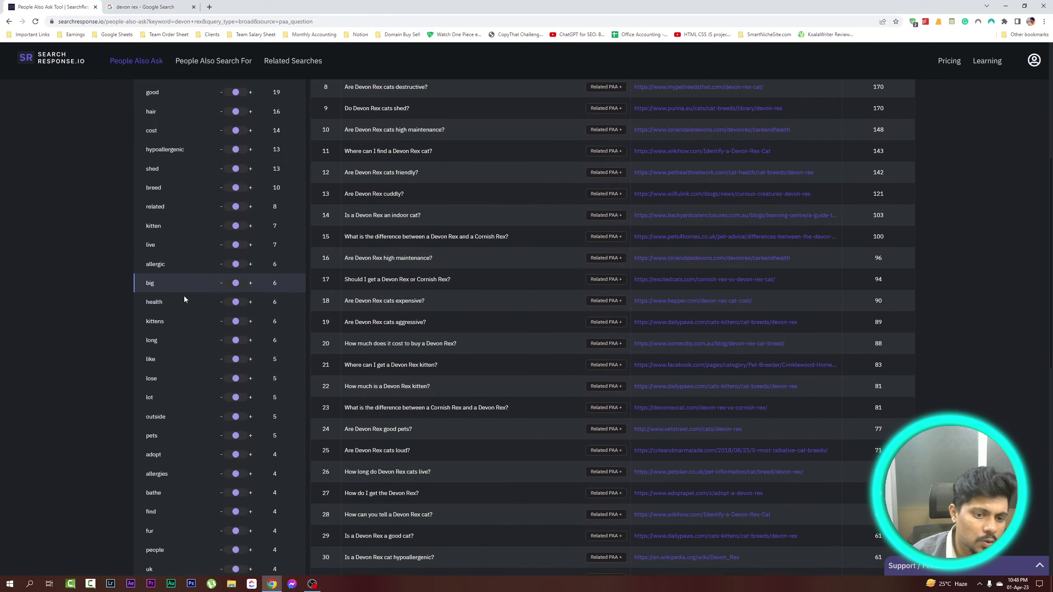
scroll(243, 317, up, 10)
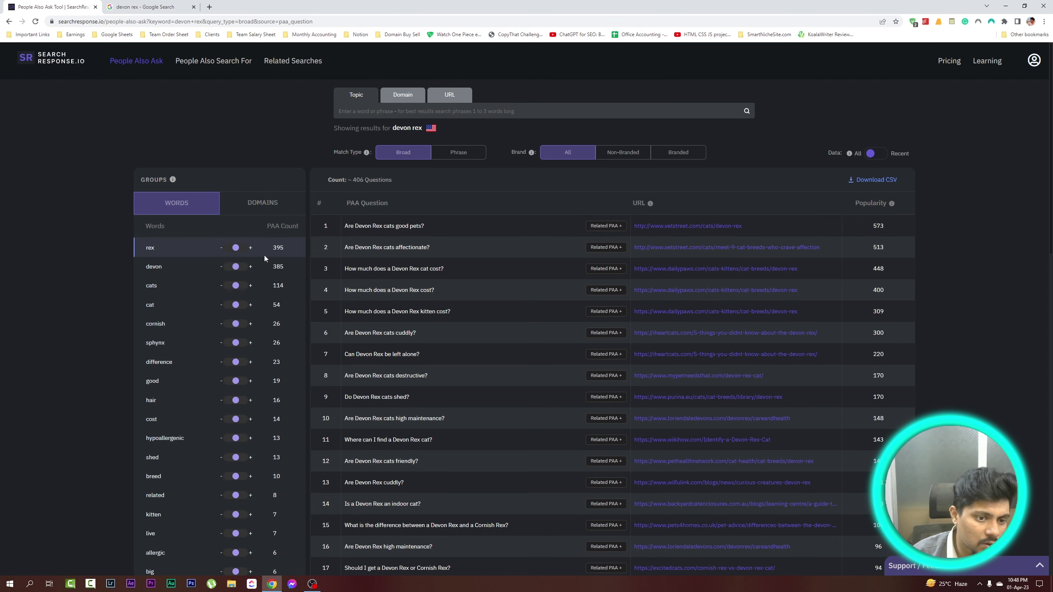
scroll(245, 284, down, 1)
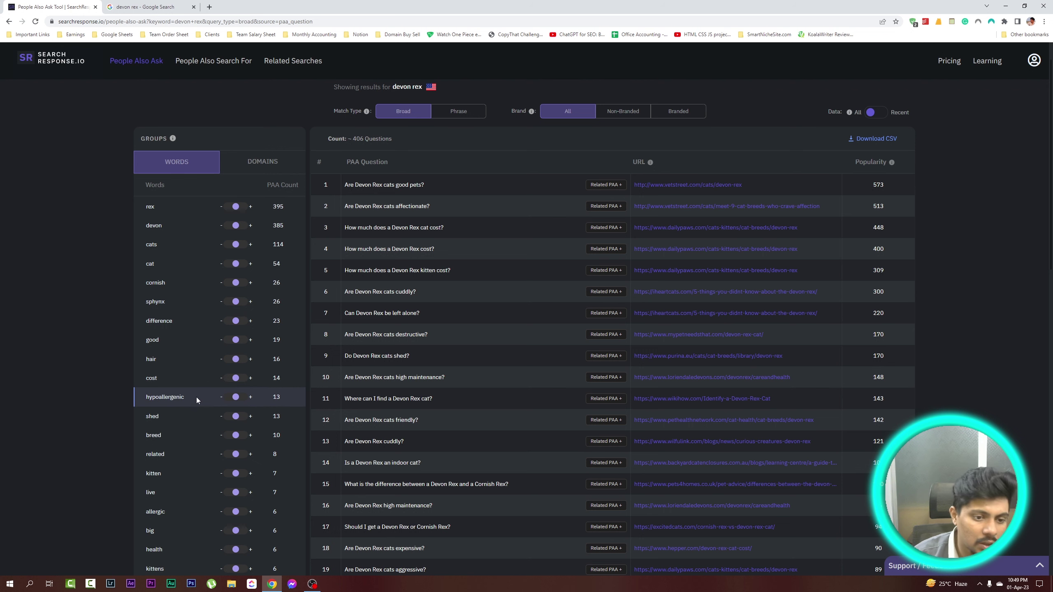
scroll(196, 397, down, 3)
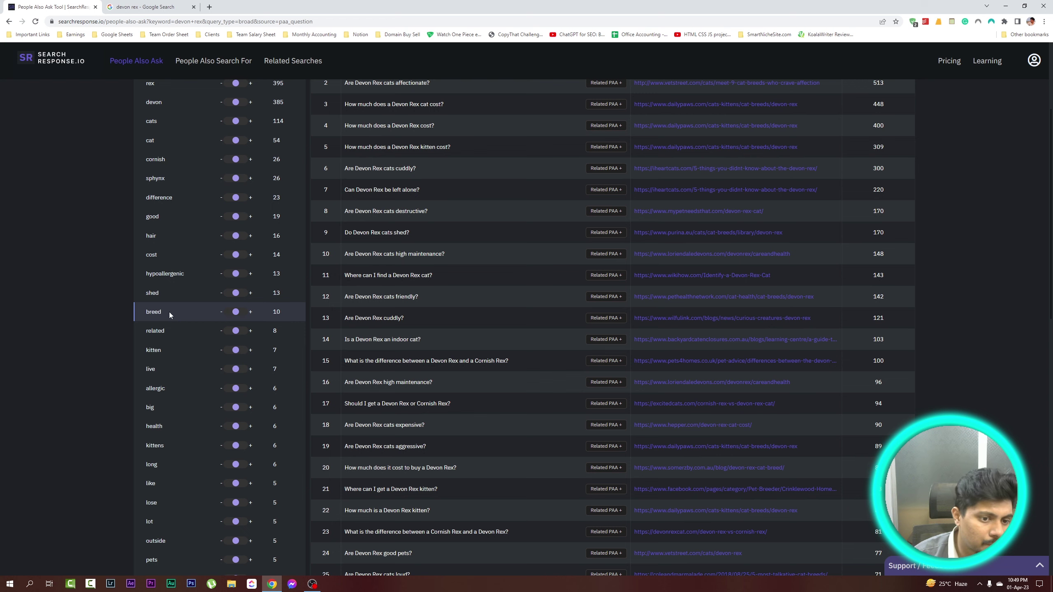
scroll(188, 311, down, 4)
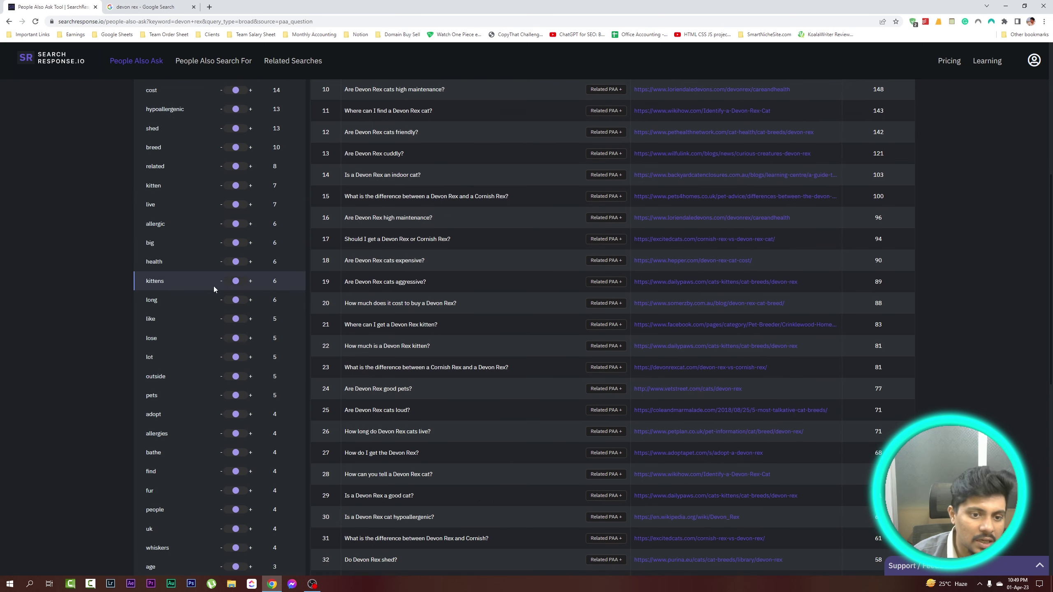
scroll(240, 283, up, 8)
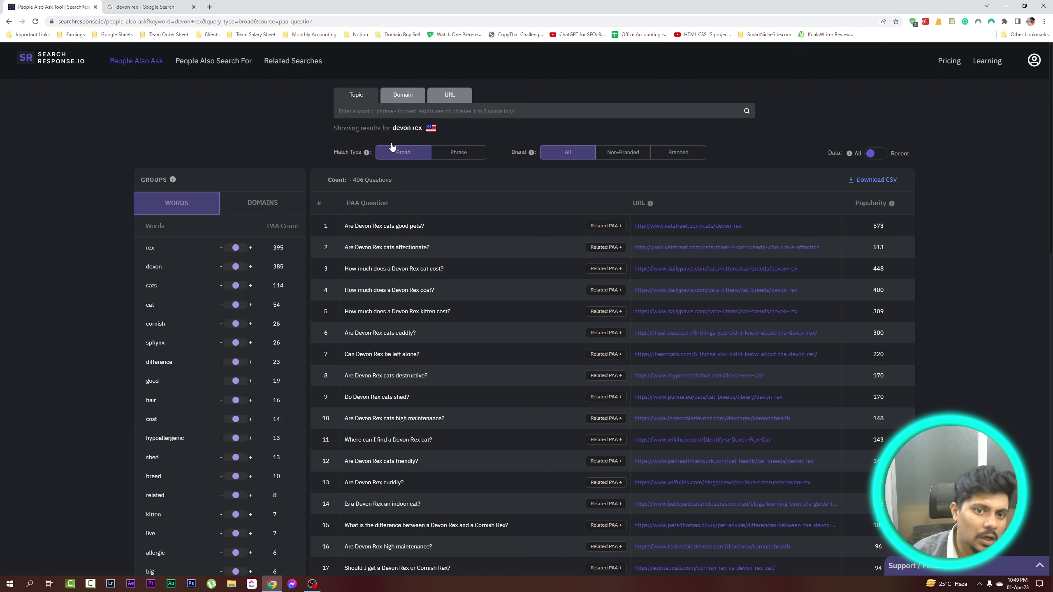
- Pick Petfinder as a competitor from the Google devon rex results and run a People Also Ask Domain search for petfinder.com
click(361, 111)
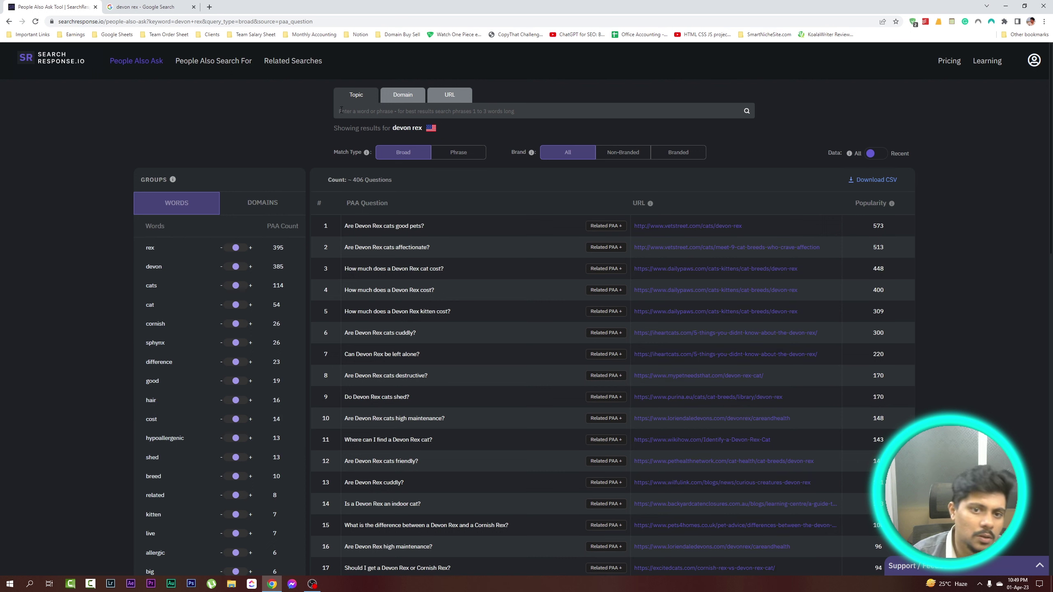
click(402, 95)
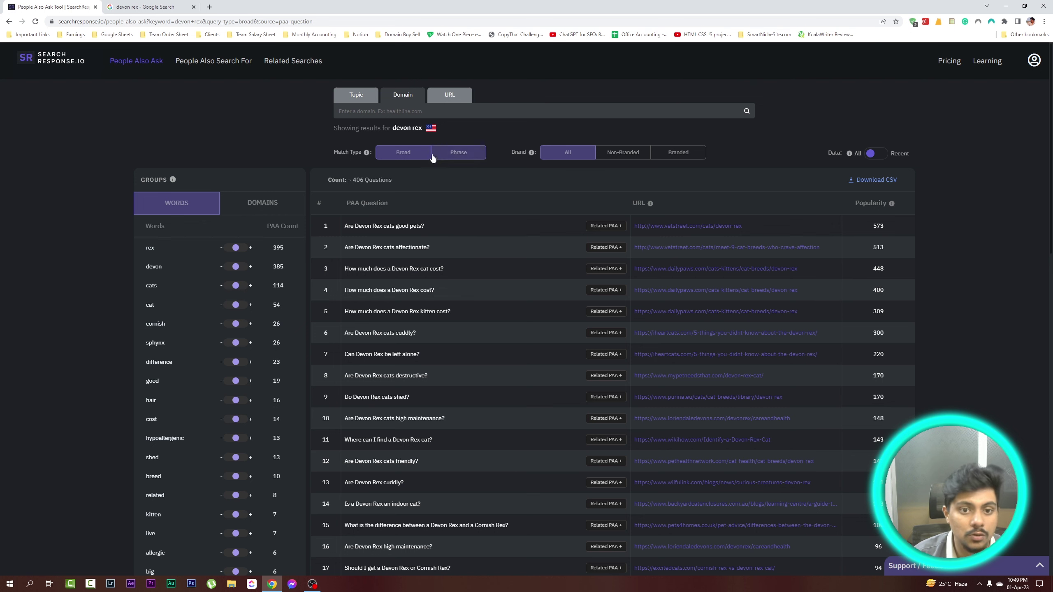
click(152, 5)
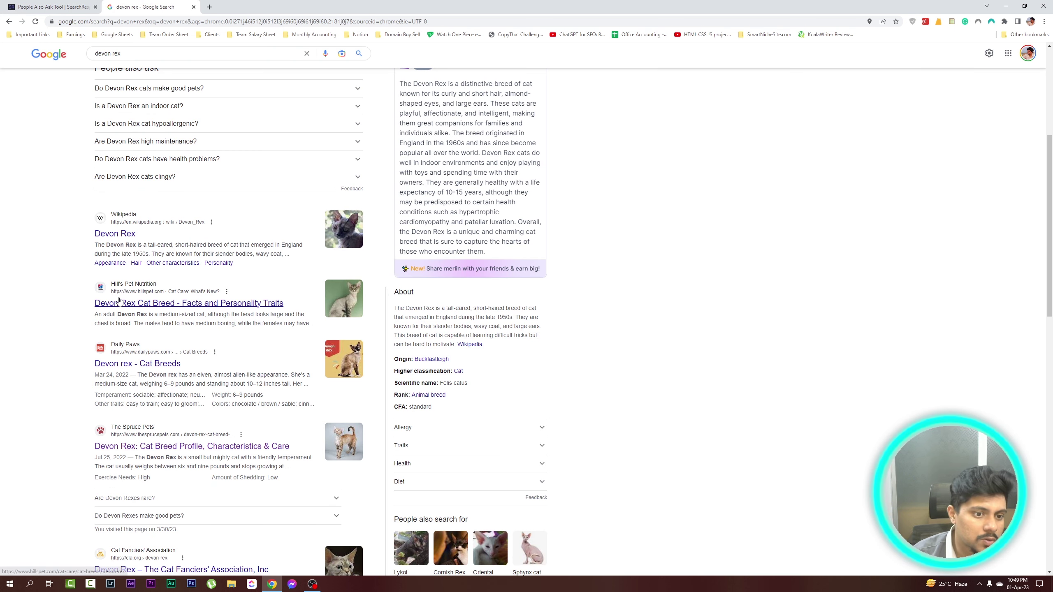
scroll(74, 344, down, 1)
scroll(92, 343, down, 4)
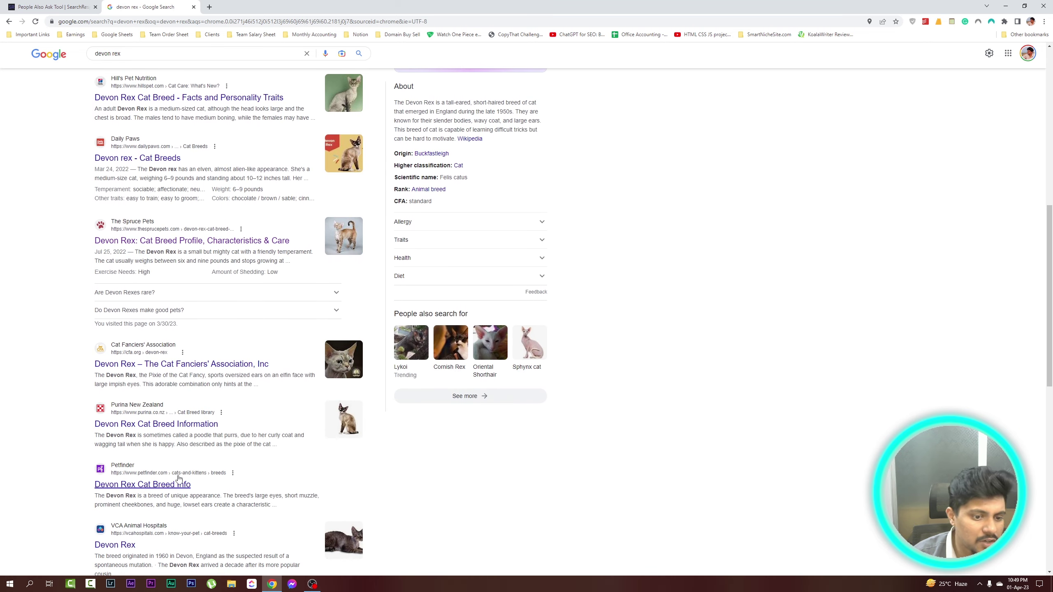
click(75, 6)
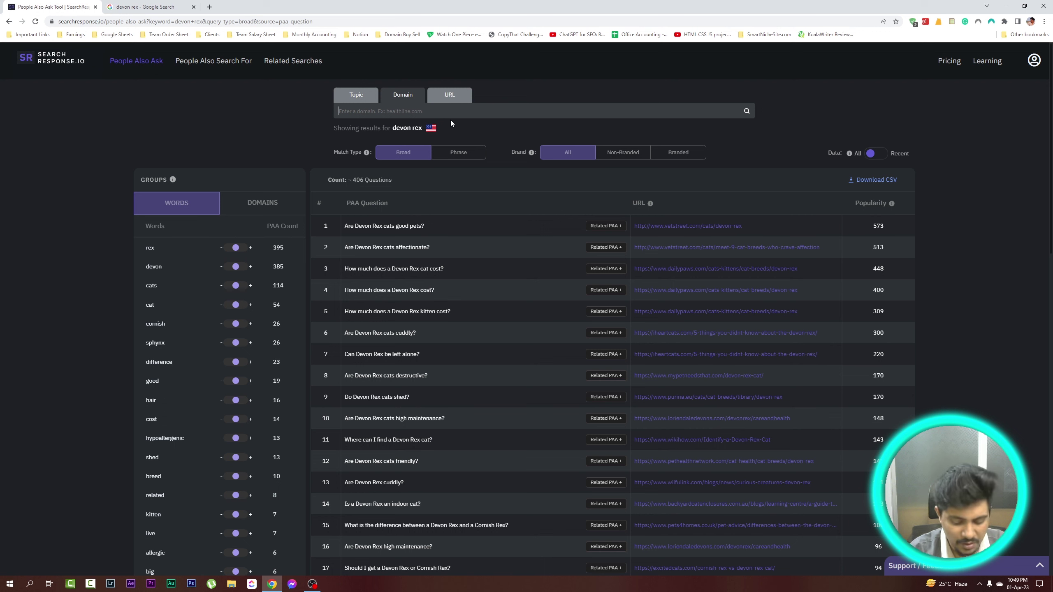
text(petfinder)
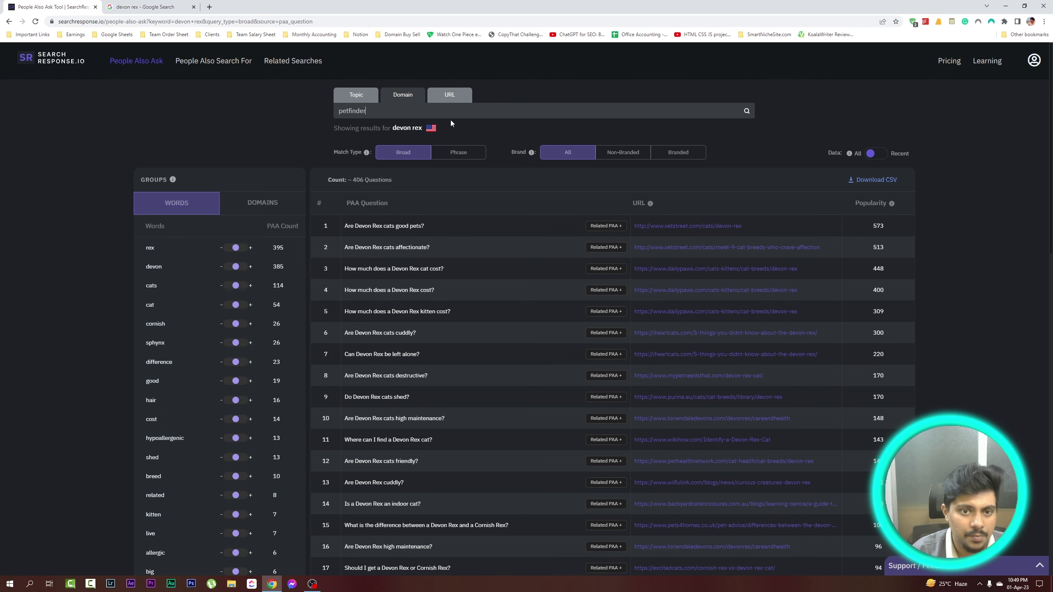
text(.com)
key(Return)
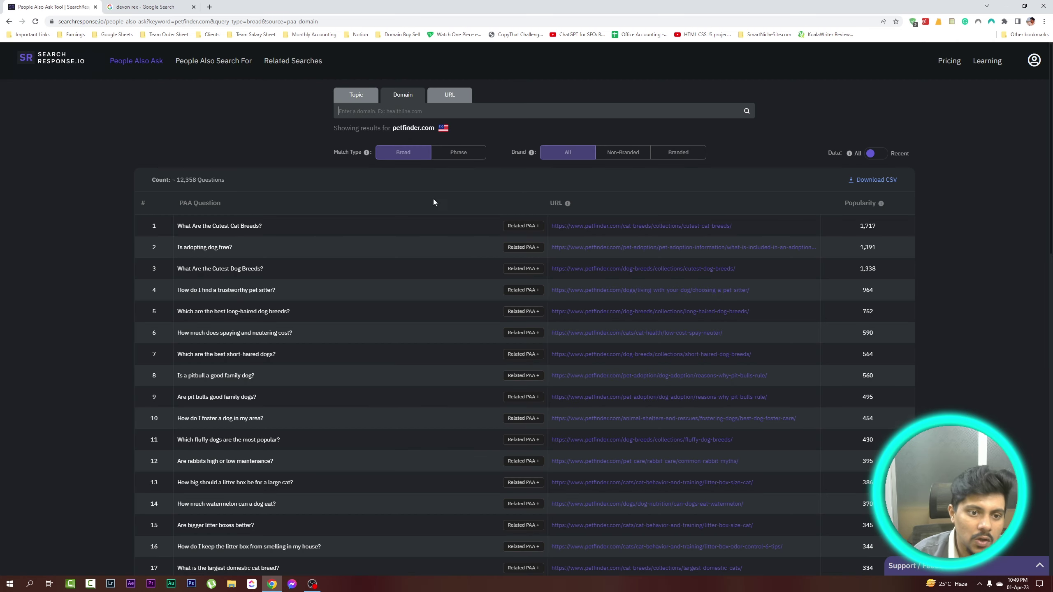
- Browse the People Also Ask questions, URLs and popularity scores for petfinder.com
scroll(193, 183, down, 4)
scroll(275, 292, up, 4)
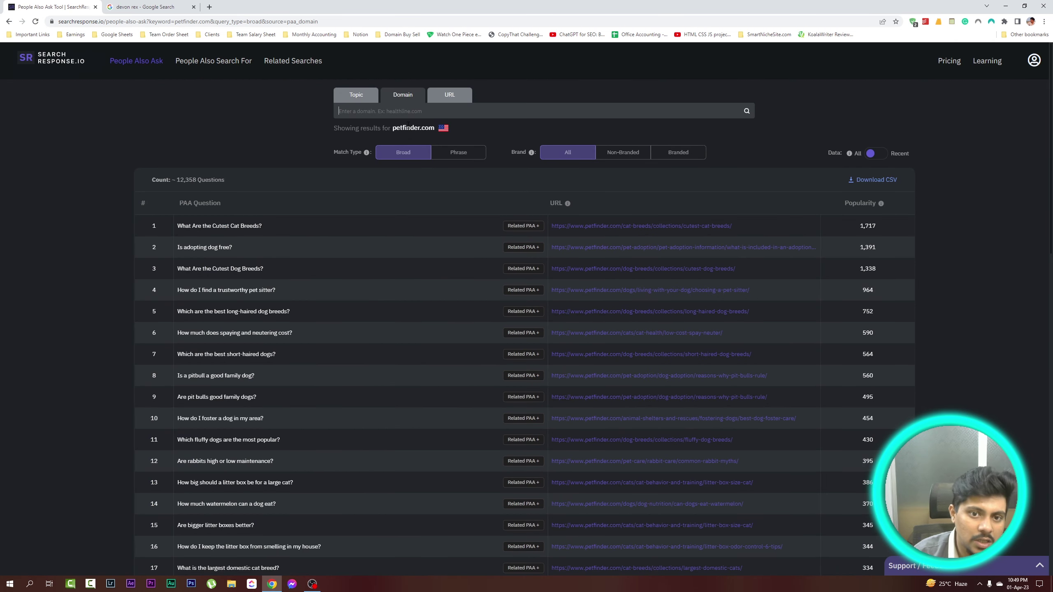
scroll(563, 122, down, 3)
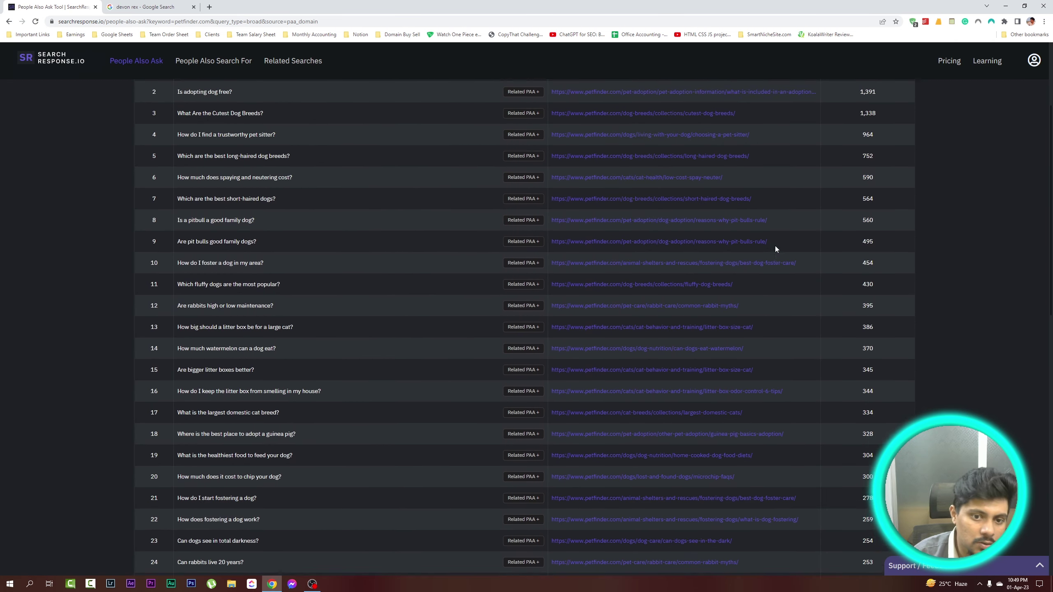
scroll(775, 245, up, 2)
scroll(935, 341, down, 3)
scroll(581, 319, up, 5)
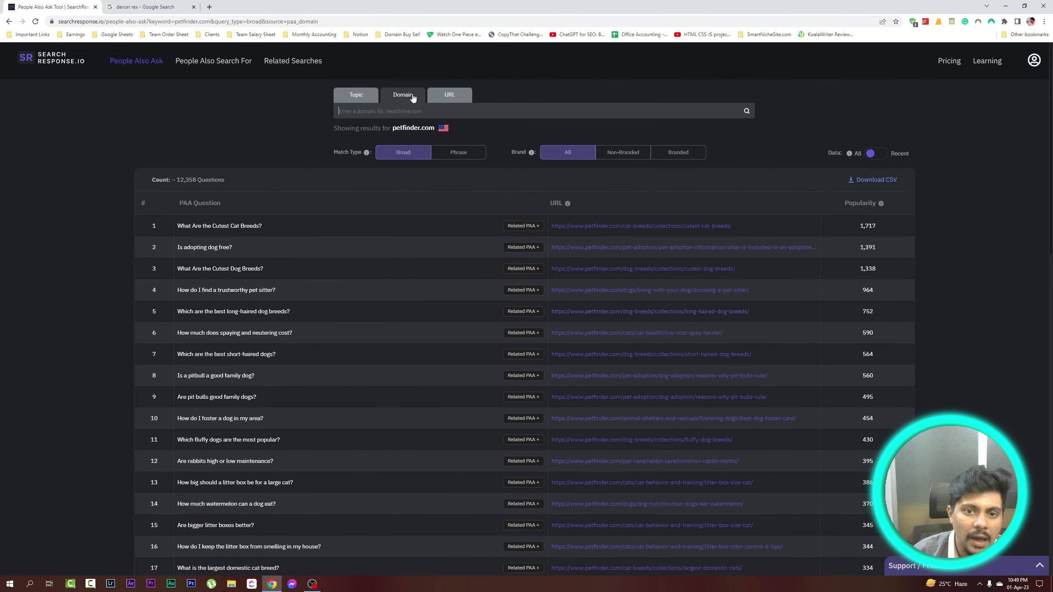
- Switch the People Also Ask tool to URL search and check the Google devon rex results for candidate pages
click(463, 99)
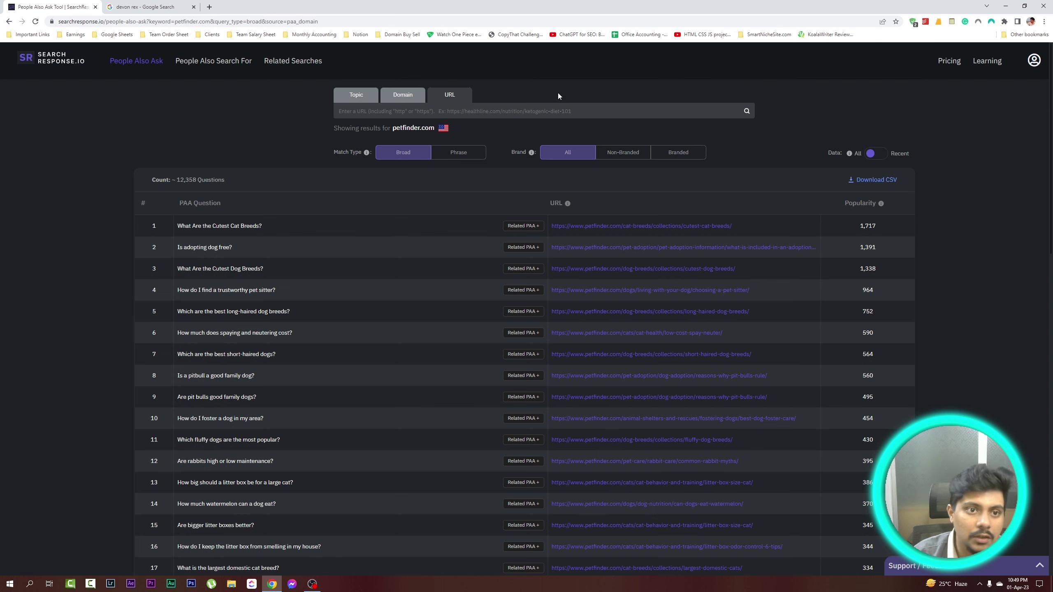
click(145, 6)
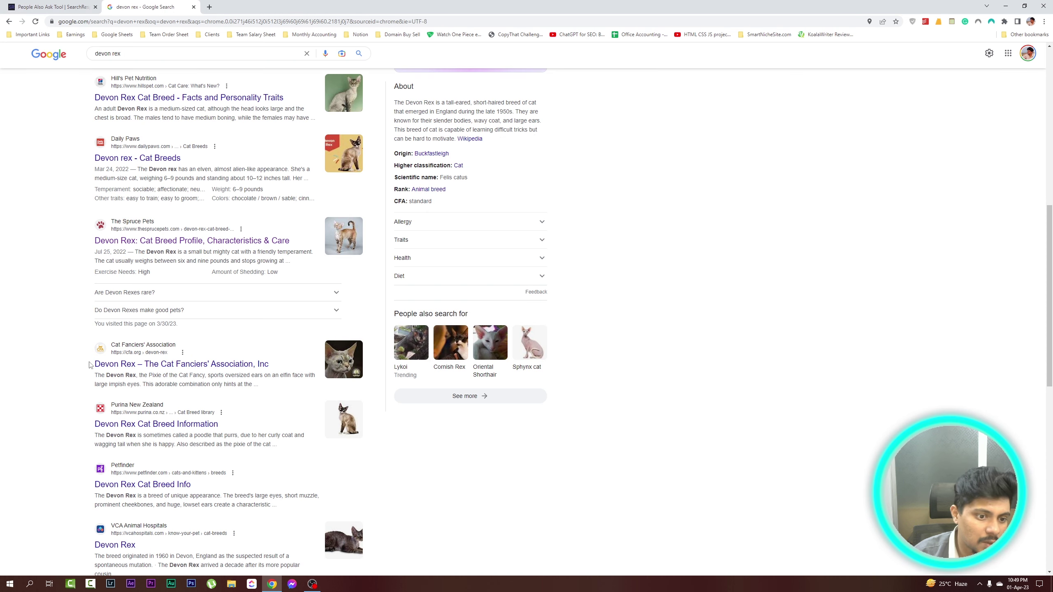
click(52, 6)
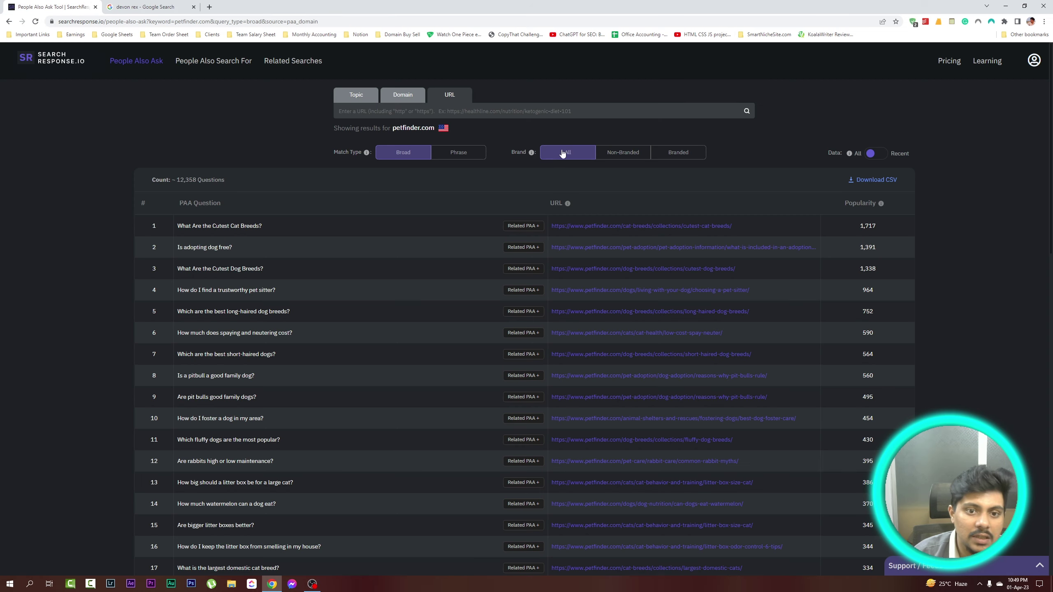
scroll(888, 293, down, 5)
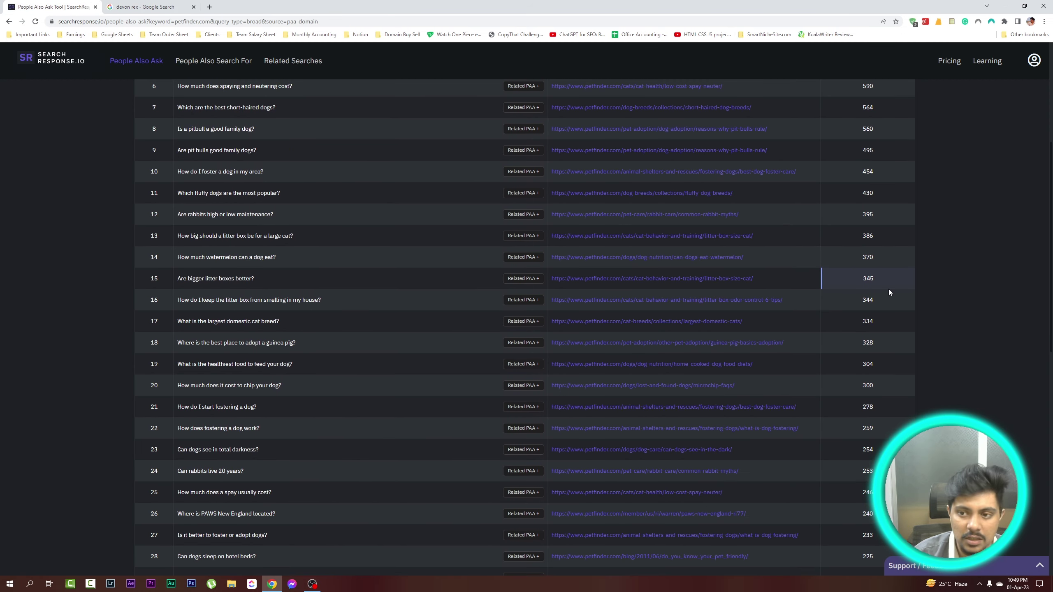
scroll(889, 292, up, 5)
- Open the People Also Search For tool, compare its Keyword and URL search modes, and read its description
click(212, 62)
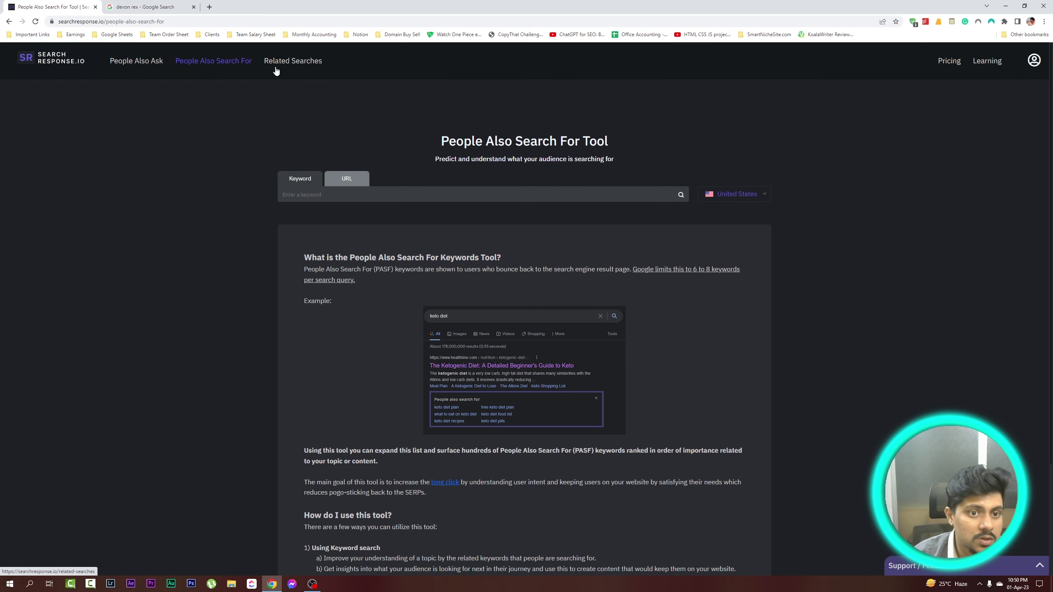
scroll(443, 358, down, 2)
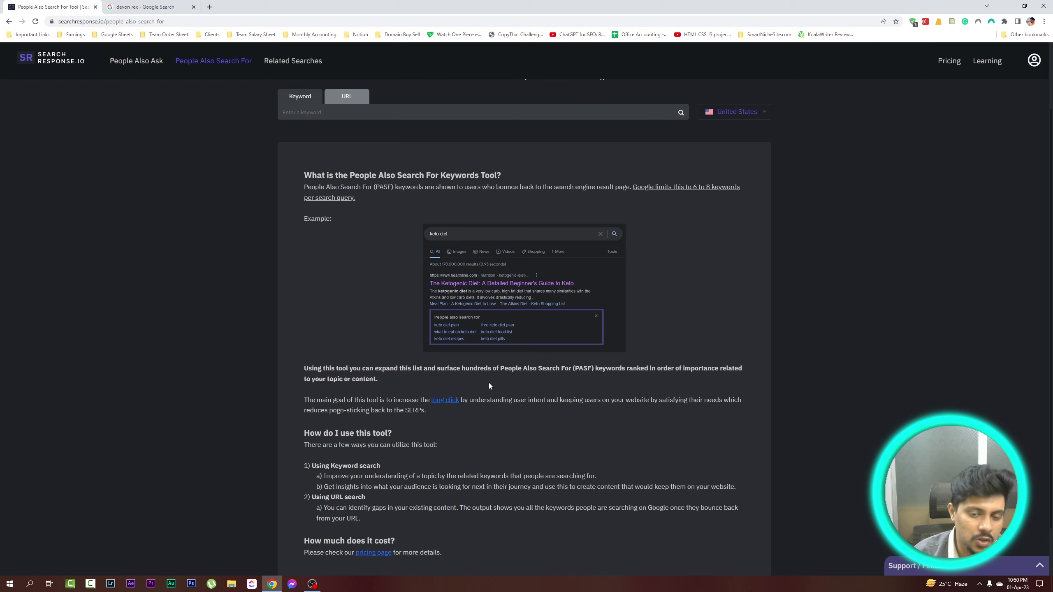
scroll(501, 320, up, 2)
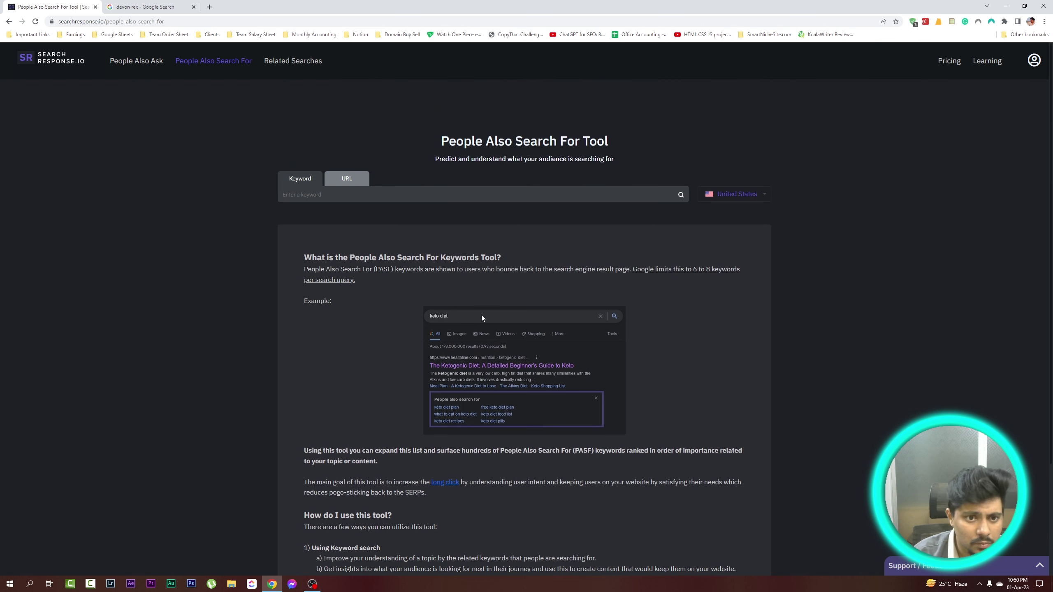
click(341, 179)
click(306, 183)
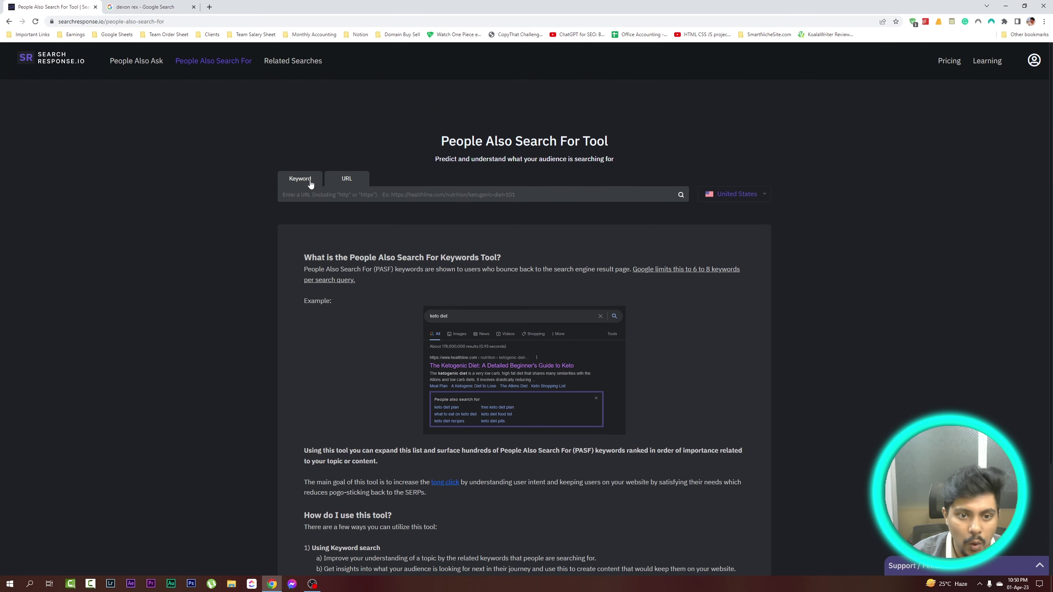
scroll(625, 417, down, 2)
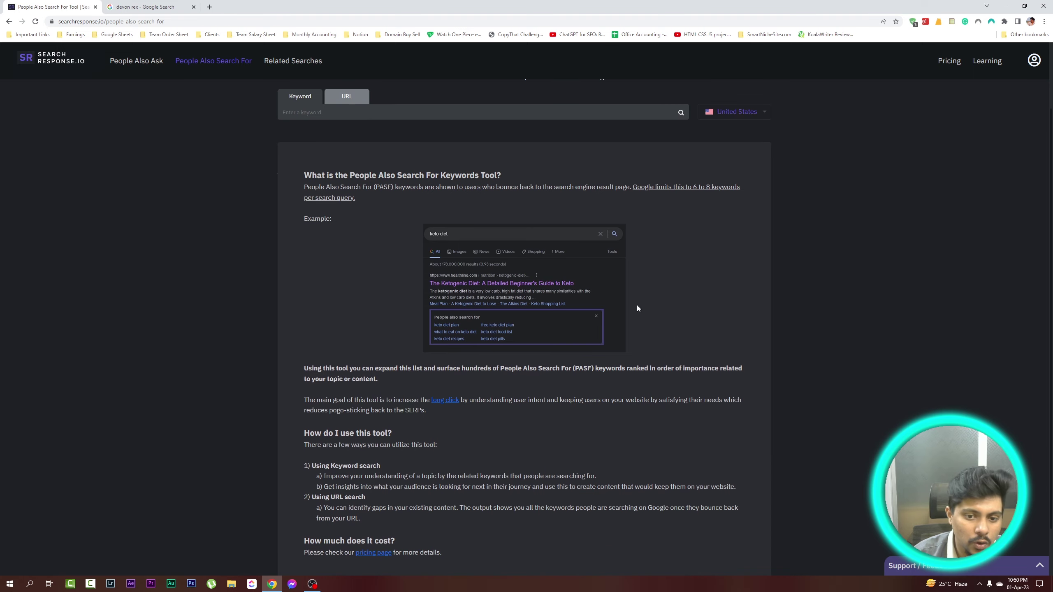
- Open the Related Searches tool and check the related searches Google shows below the devon rex results
scroll(414, 296, up, 2)
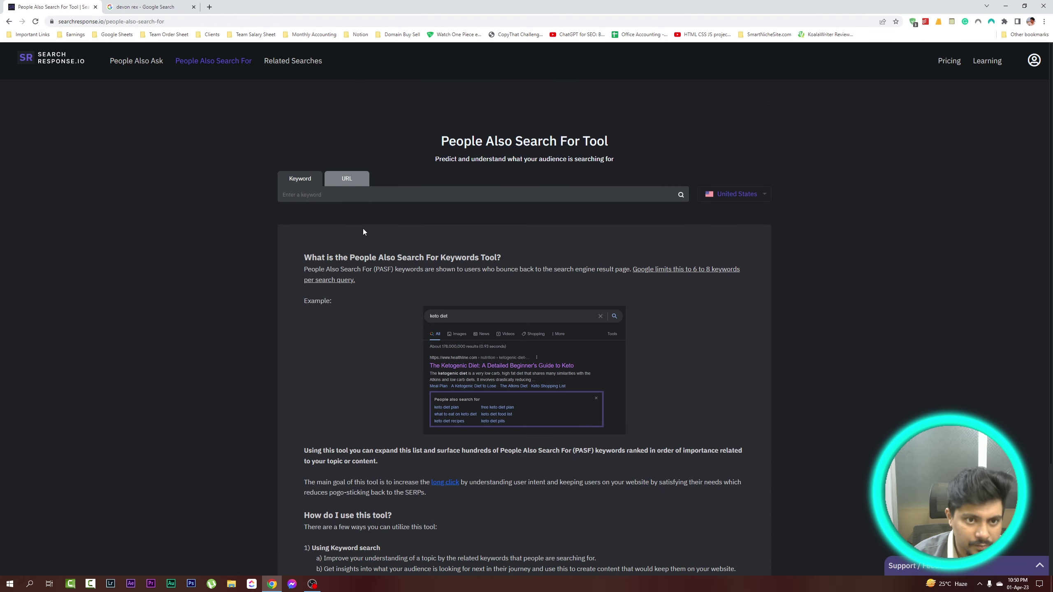
click(293, 61)
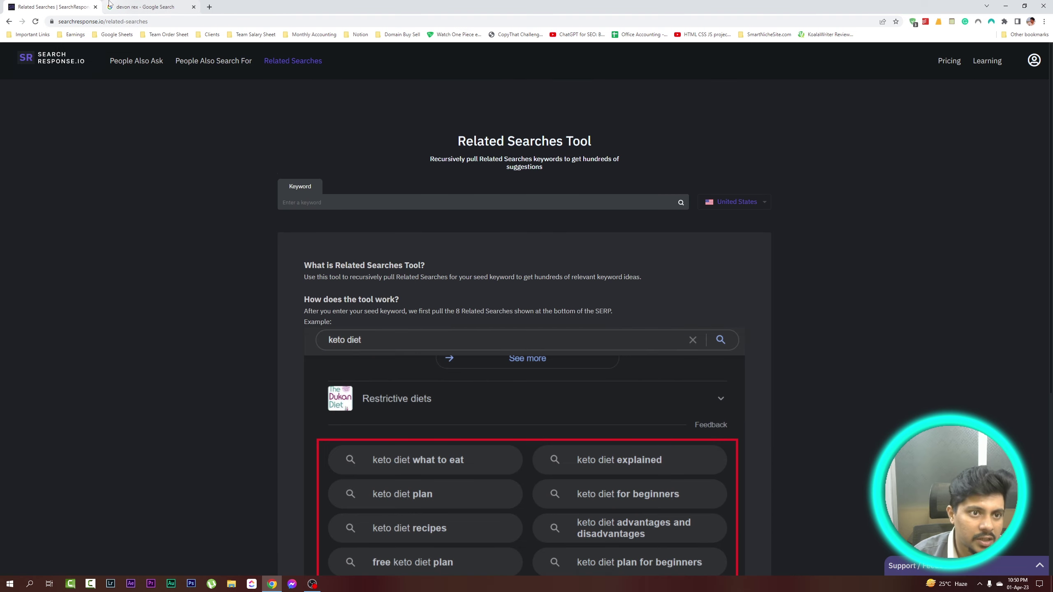
key(ctrl+Tab)
scroll(316, 492, down, 10)
key(ctrl+Tab)
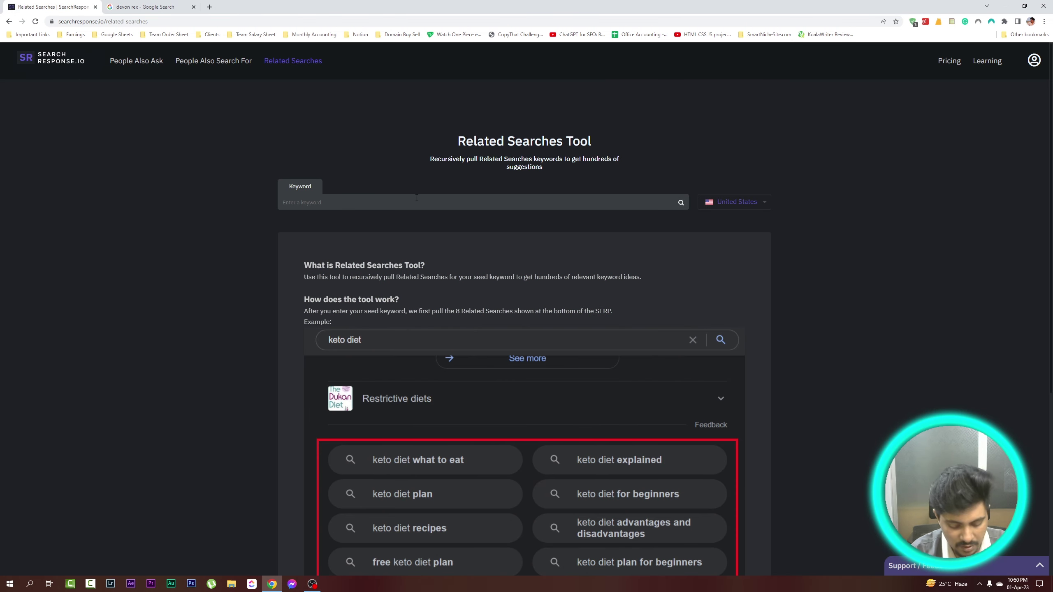
- Run a Related Searches keyword search for "Persian cat" with United States as the country
text(persian can)
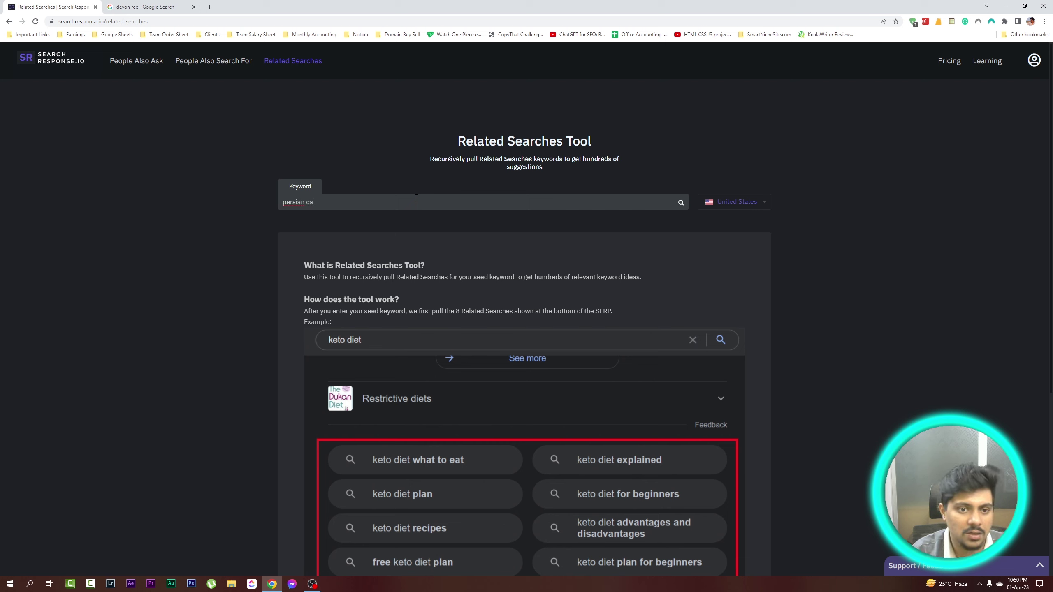
right_click(286, 199)
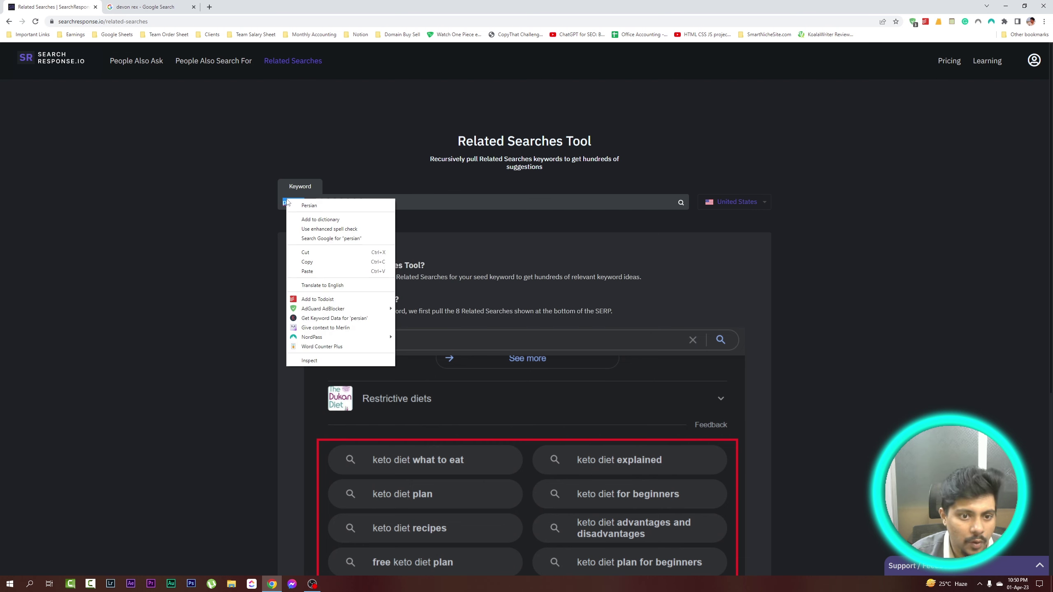
click(305, 204)
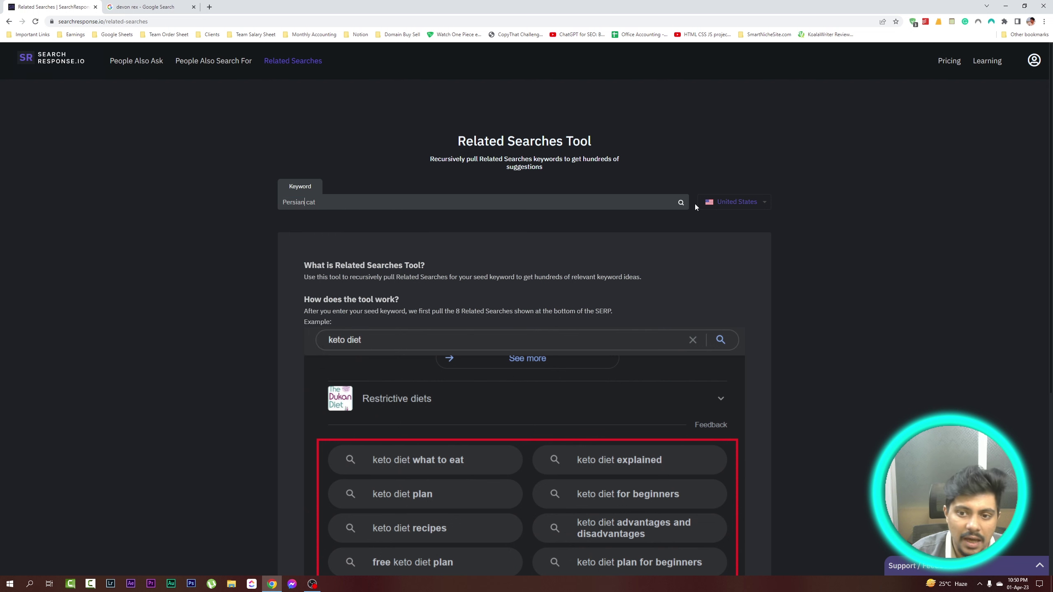
click(680, 203)
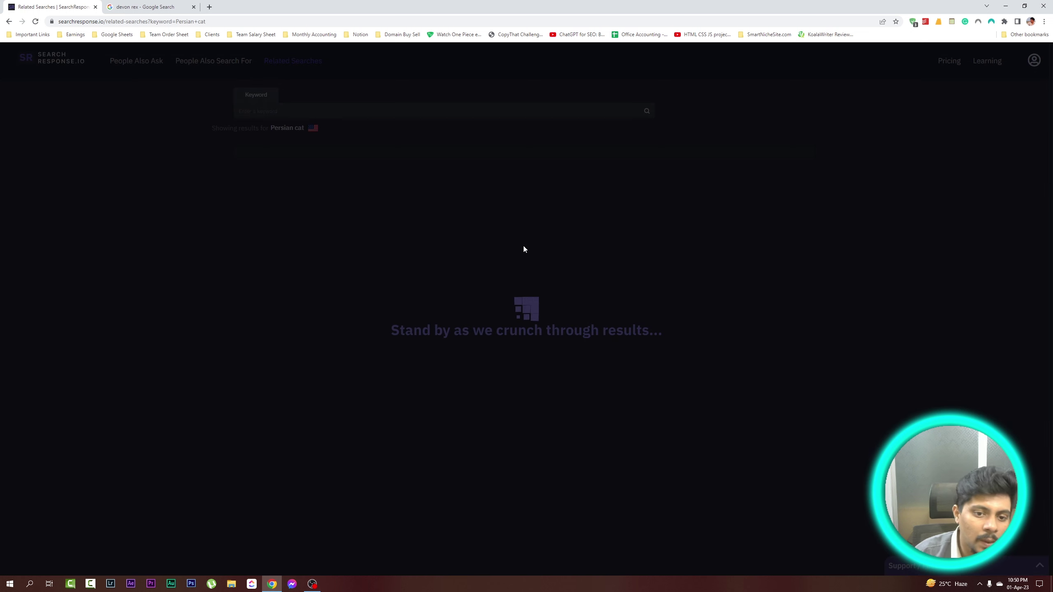
- Compare Google's devon rex related searches with the Persian cat keyword table, reviewing its priority, monthly volume, trend, CPC and SERP columns
key(ctrl+Tab)
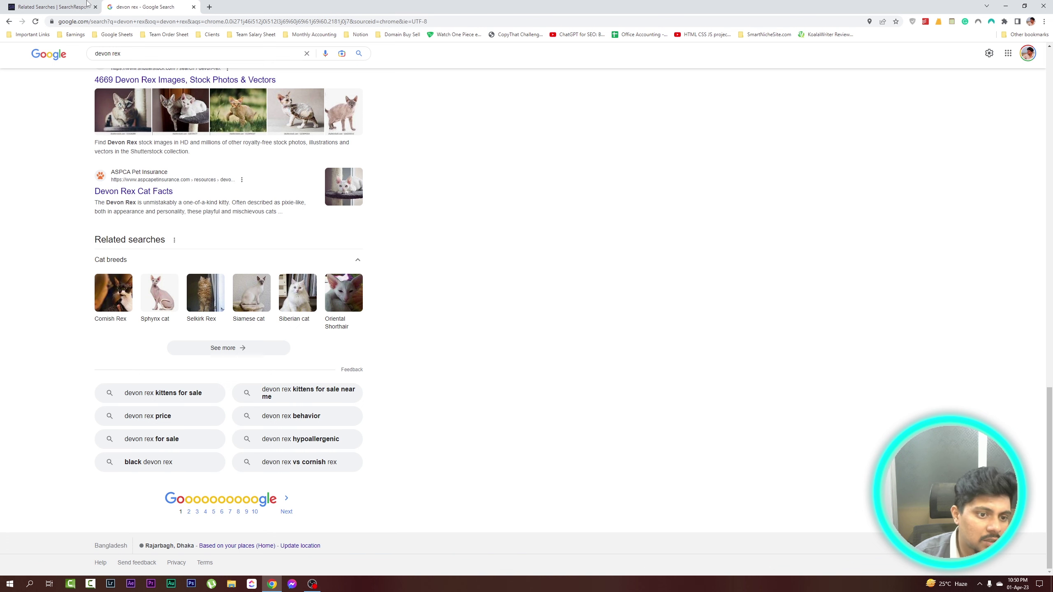
click(52, 5)
scroll(436, 473, down, 5)
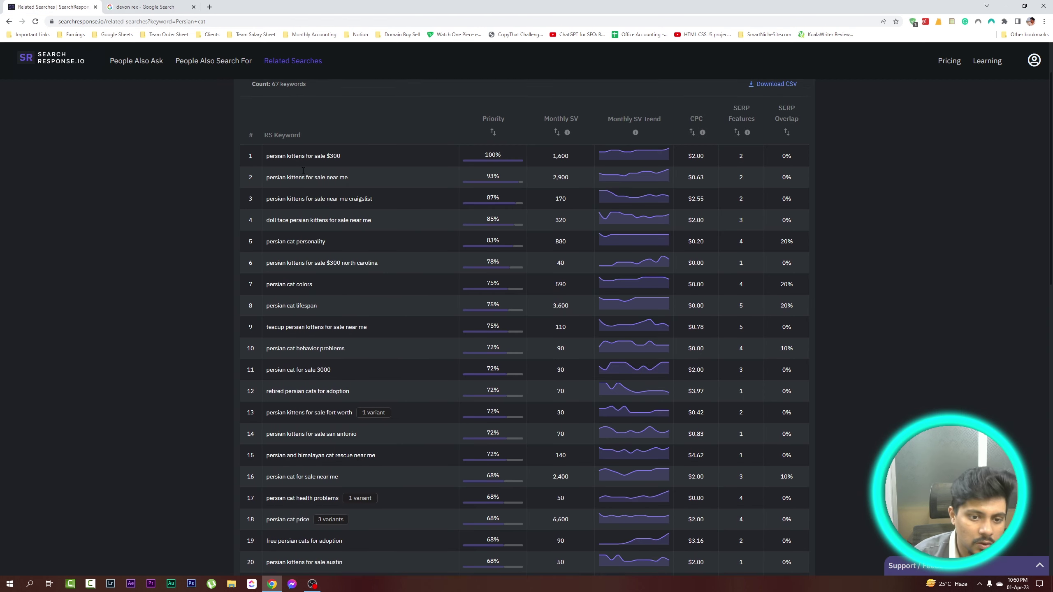
scroll(426, 422, up, 5)
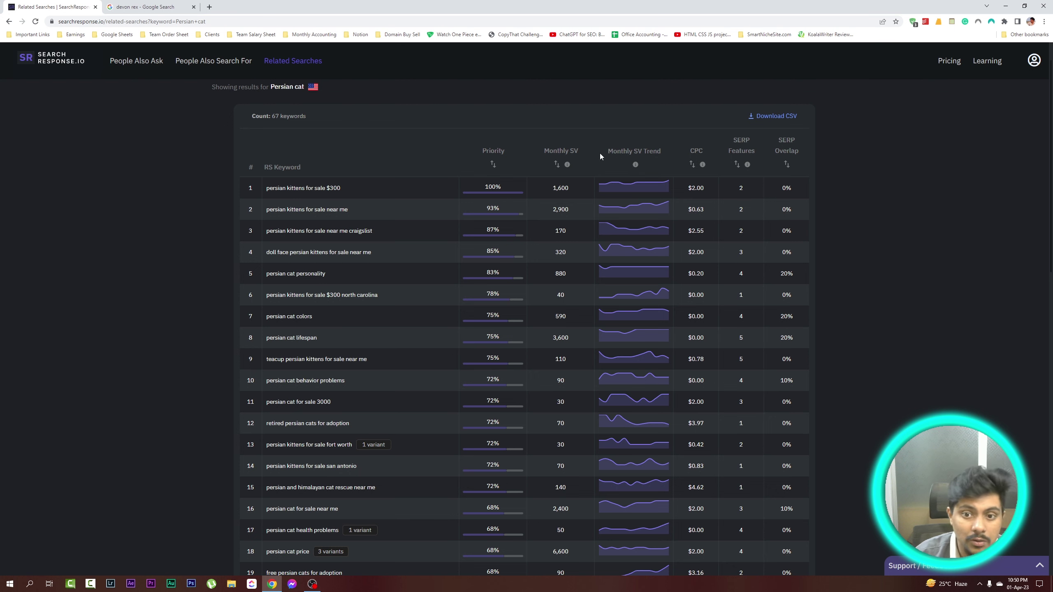
scroll(574, 160, down, 1)
scroll(564, 199, up, 2)
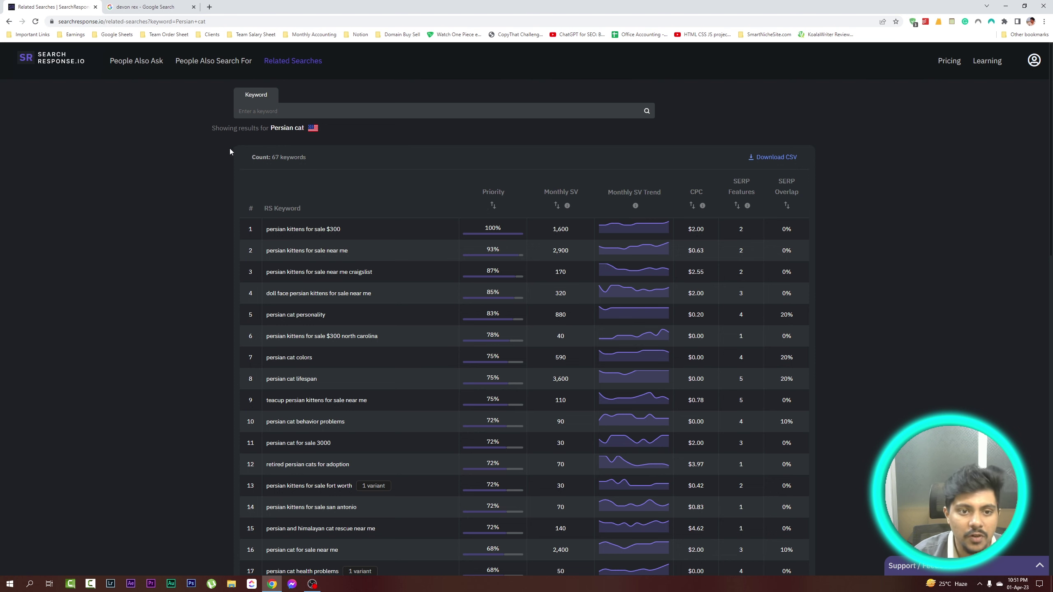
- Return to the Search Response home page, open the pricing page and check the Free plan's cost and card requirement
click(88, 54)
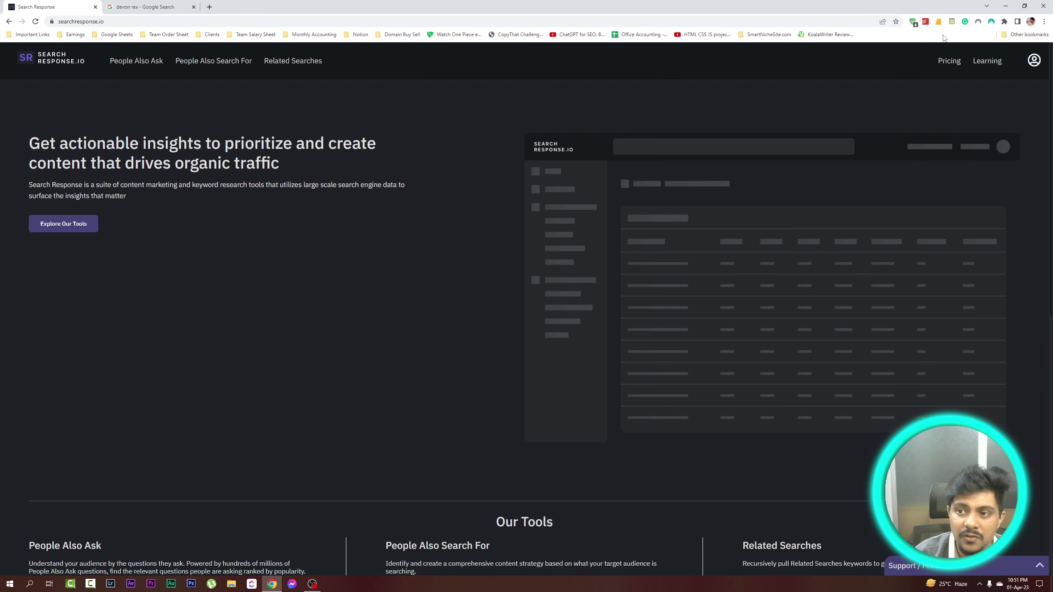
click(948, 60)
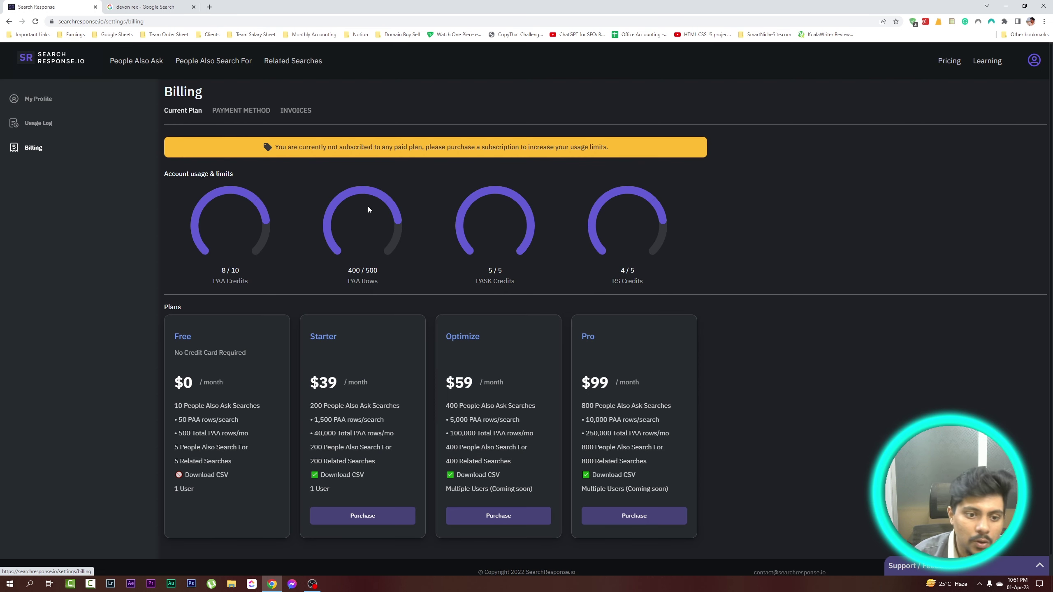
scroll(188, 250, down, 1)
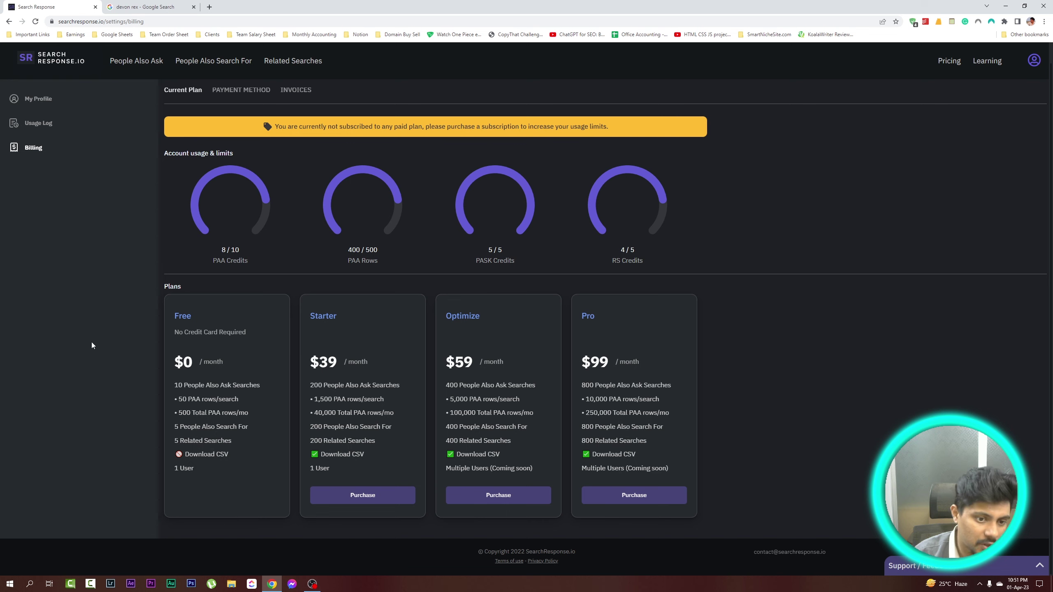
drag(170, 328, 228, 353)
click(227, 356)
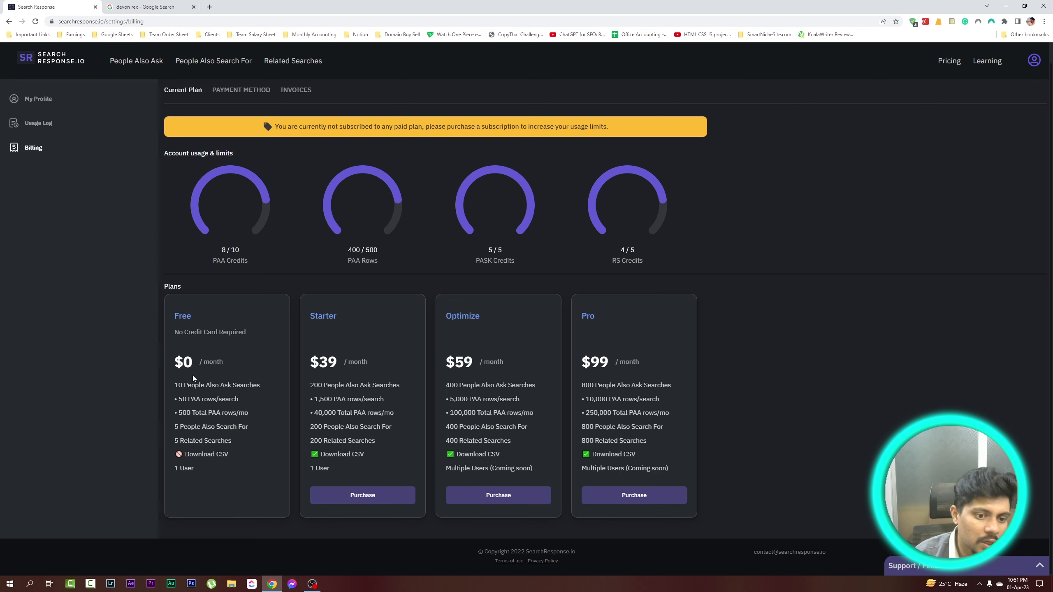
- Examine the Free plan's allowances for People Also Ask, People Also Search For, Related Searches and CSV download
drag(175, 385, 259, 383)
click(248, 374)
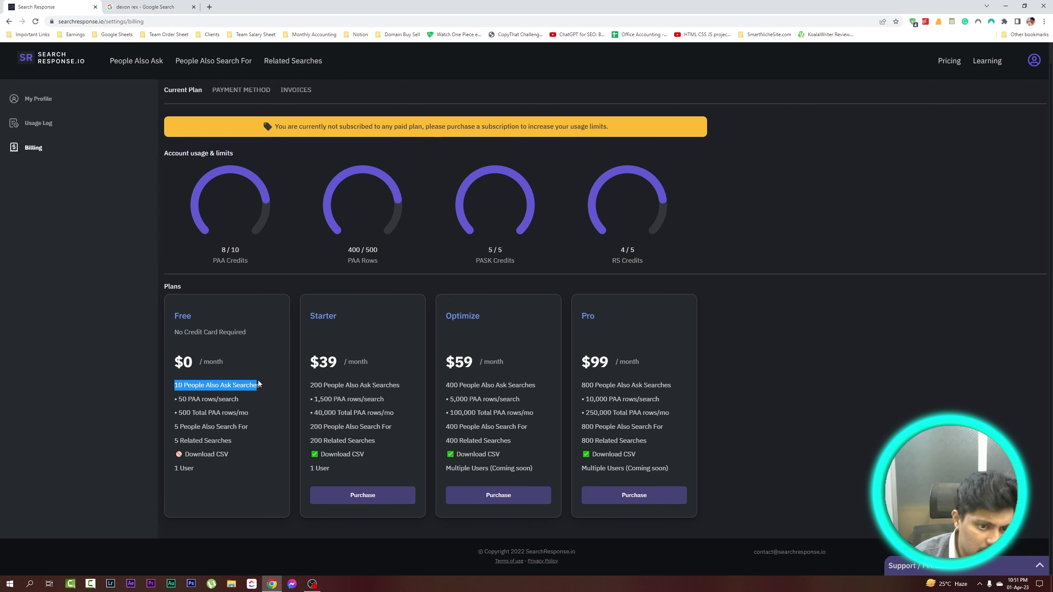
click(254, 399)
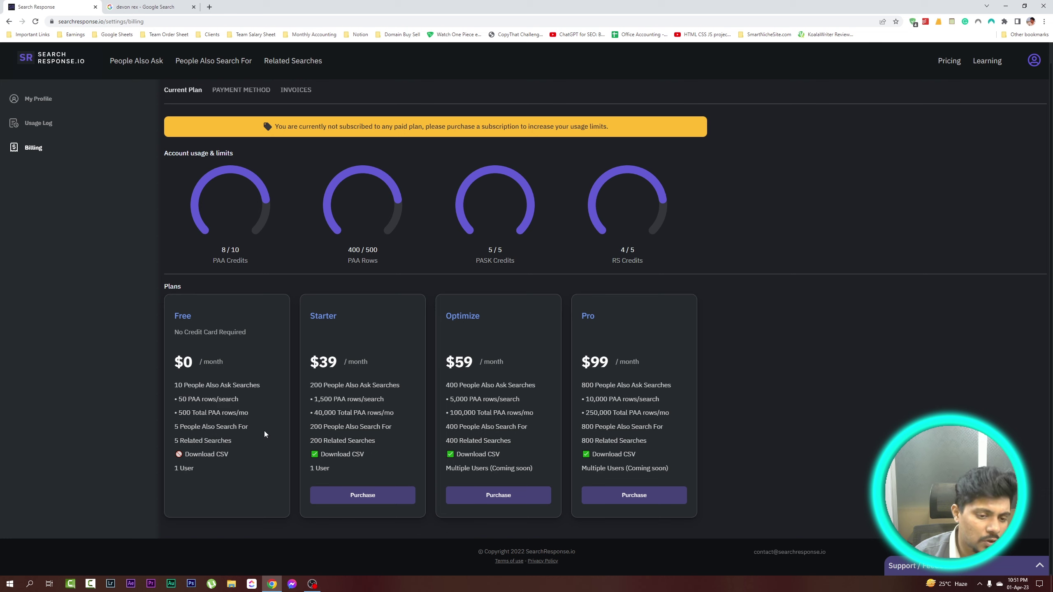
drag(264, 432, 170, 431)
click(209, 442)
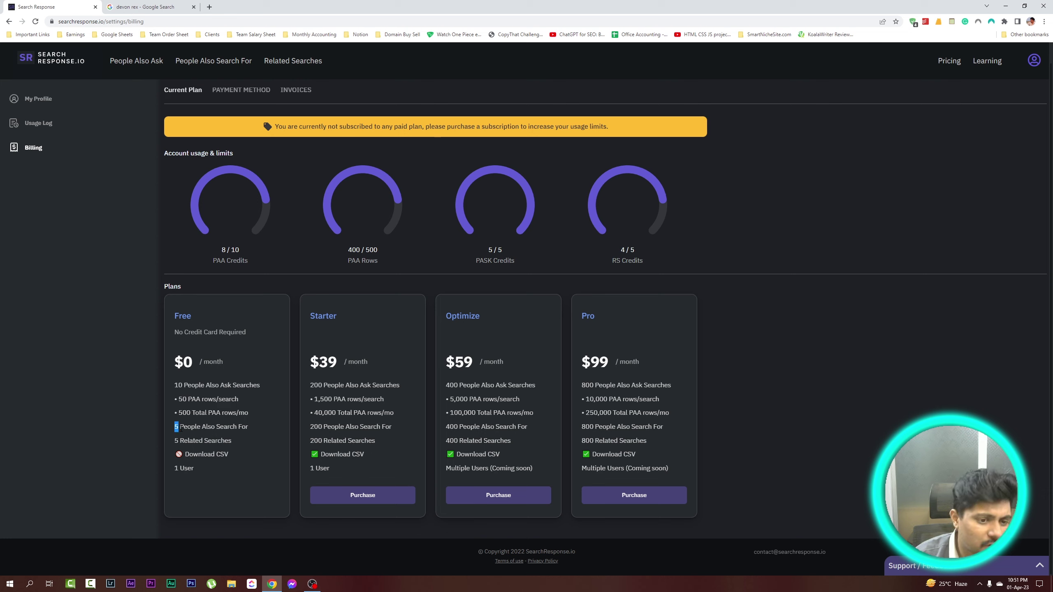
drag(172, 429, 243, 438)
click(253, 433)
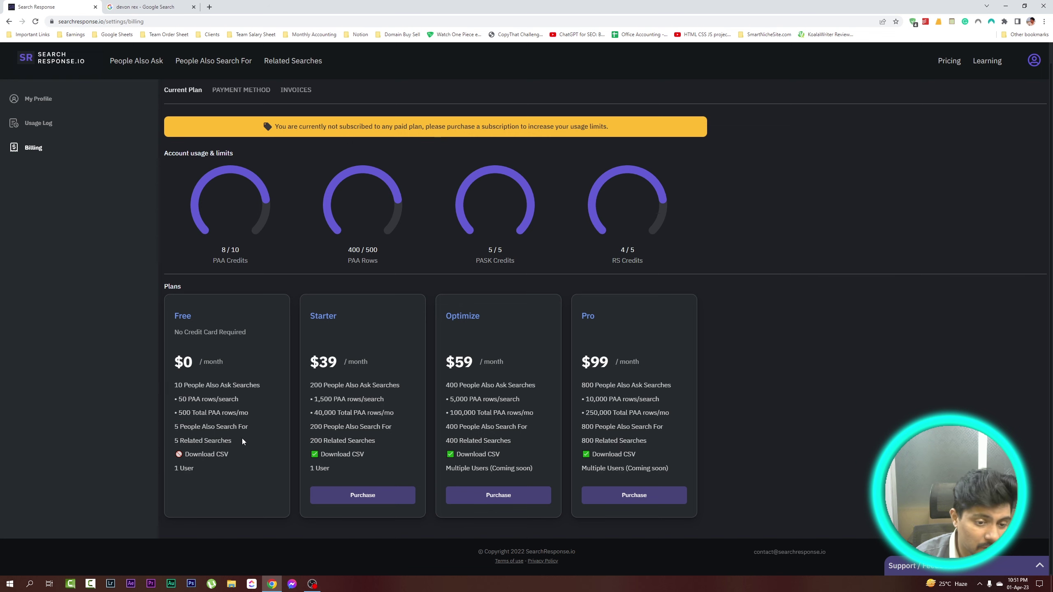
drag(214, 446, 174, 455)
click(240, 443)
click(249, 457)
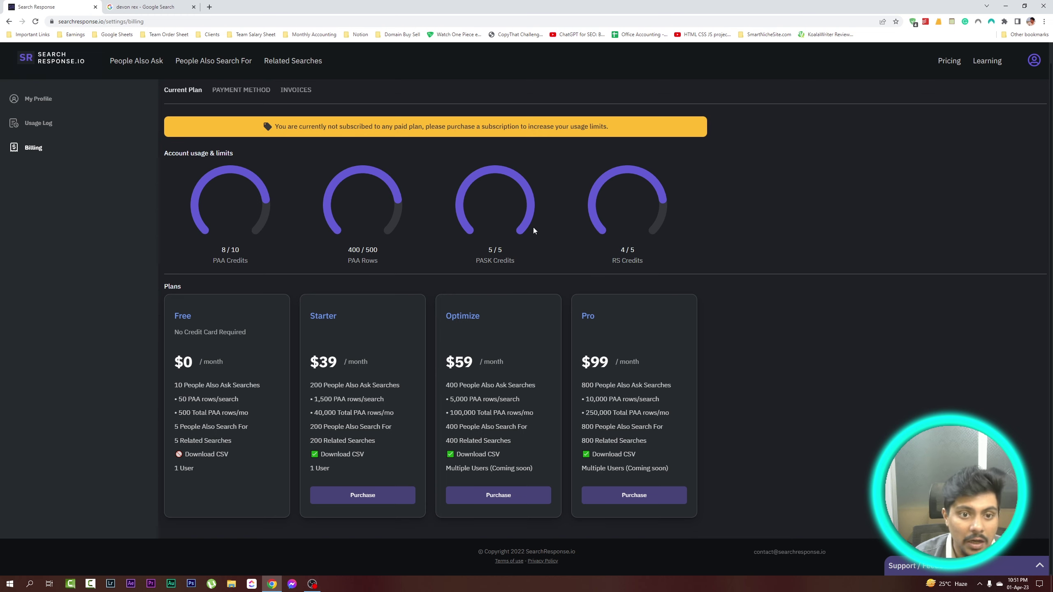
- Review the account usage limits alongside the Starter, Optimize and Pro plans
scroll(576, 287, up, 1)
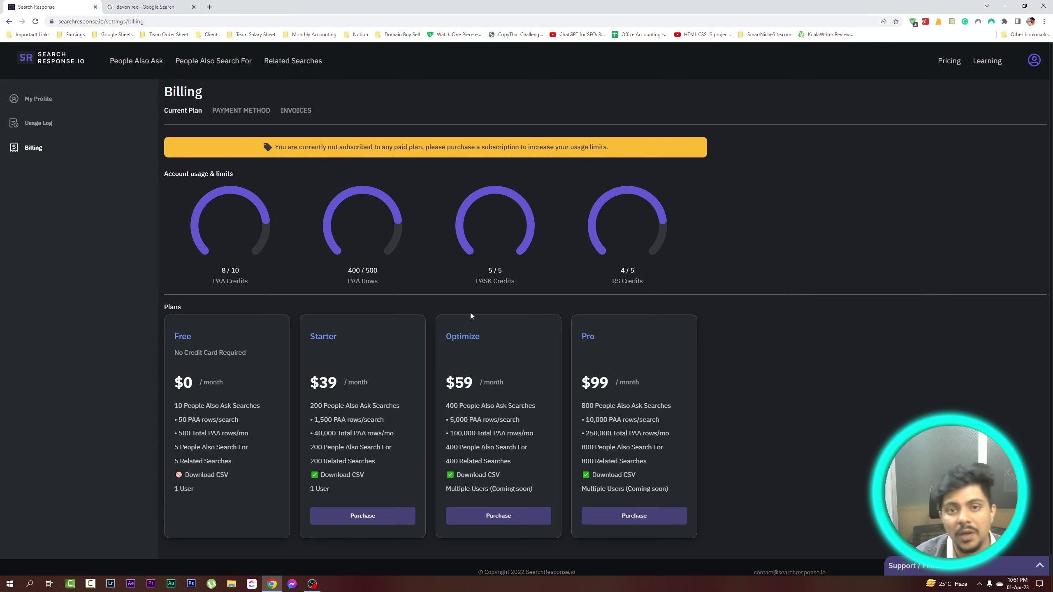
scroll(749, 378, down, 1)
scroll(749, 378, up, 1)
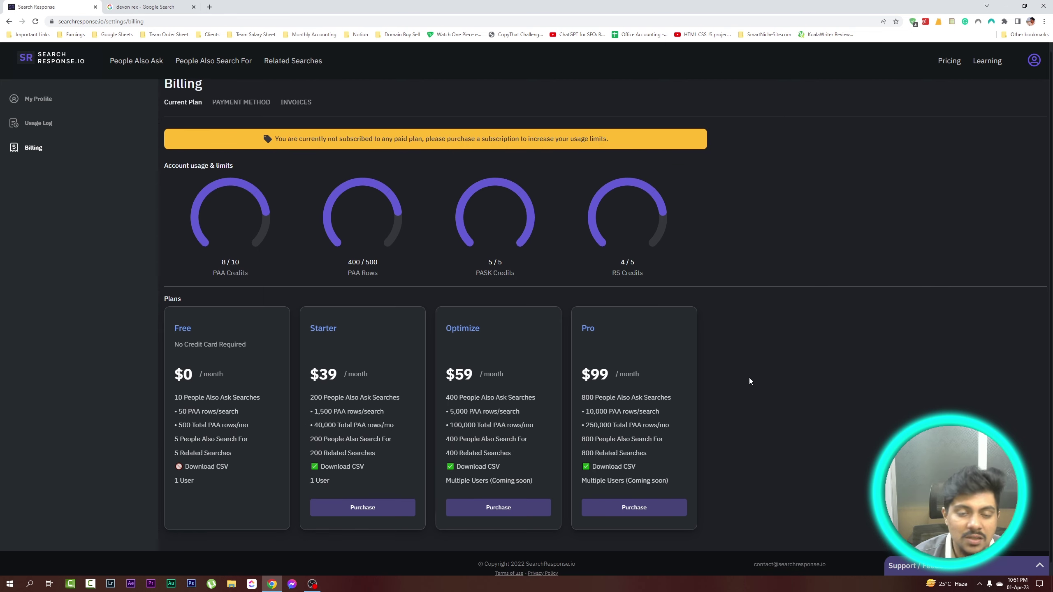